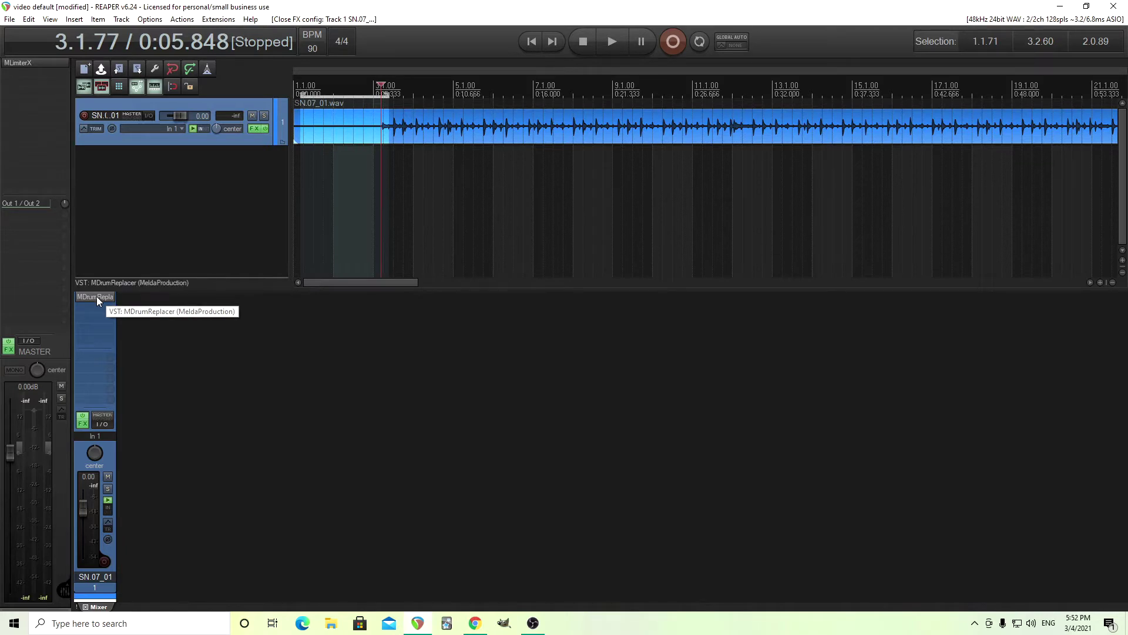
# Open the MDrumReplacer window, bypass its processing and audition the snare track.
pyautogui.click(96, 297)
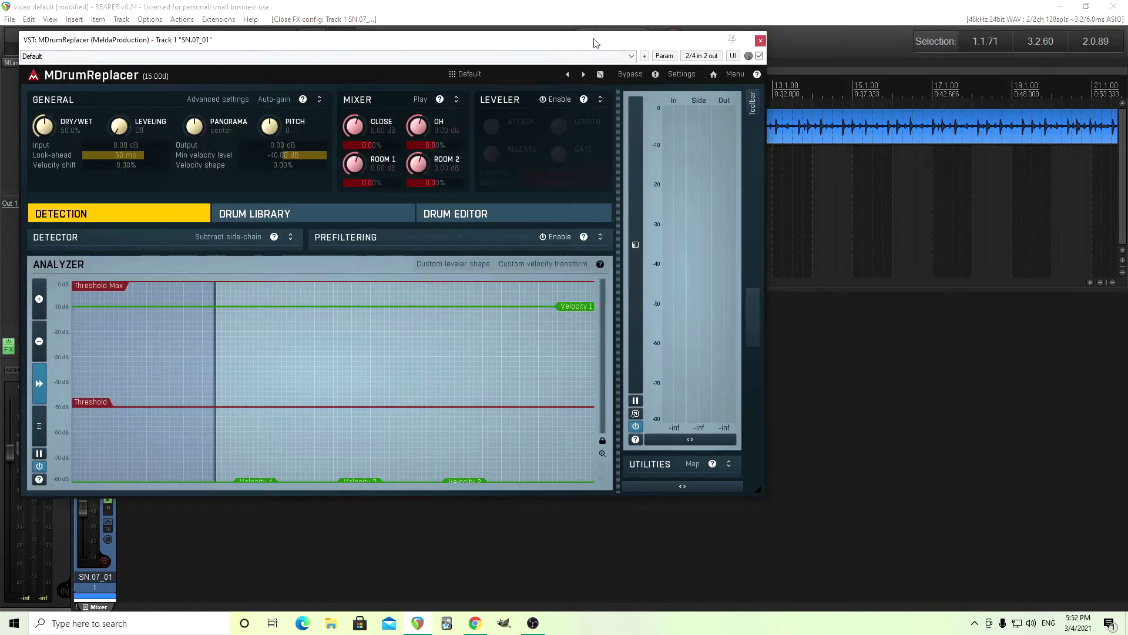
pyautogui.moveTo(597, 33); pyautogui.dragTo(799, 172)
pyautogui.click(833, 203)
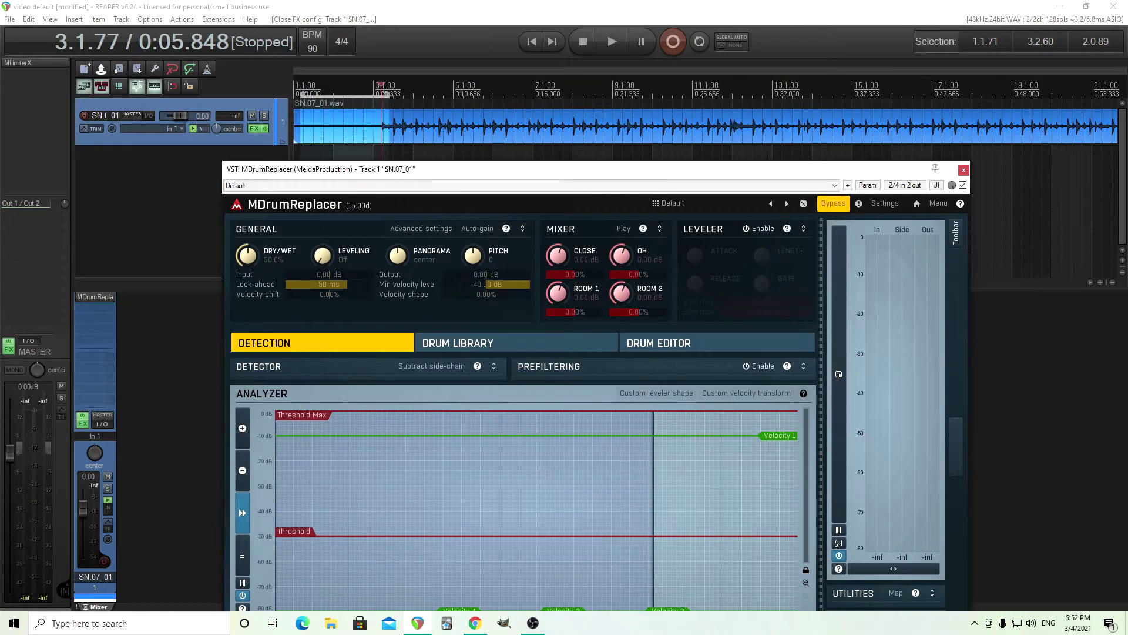
pyautogui.click(608, 37)
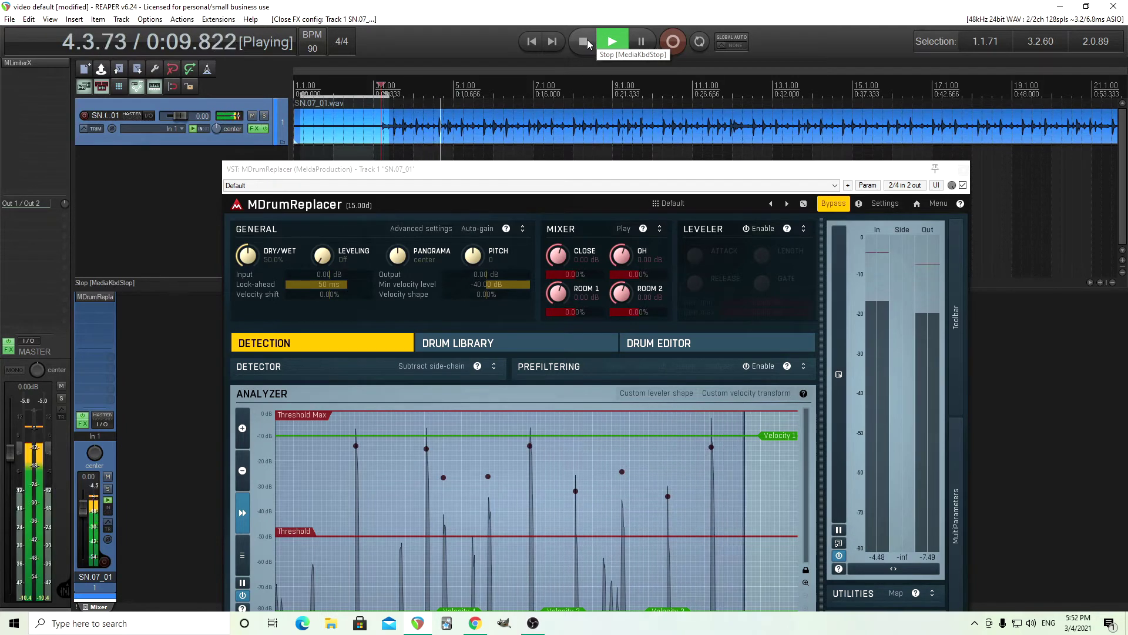
pyautogui.click(587, 40)
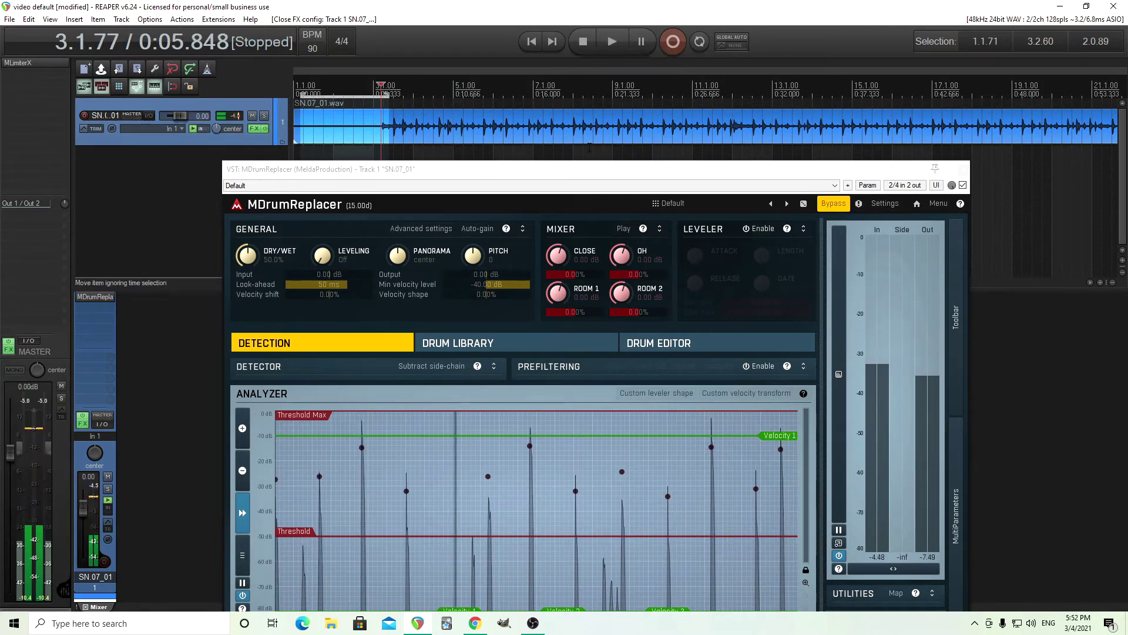
# Load the Snare drum preset from the PRESETS browser.
pyautogui.moveTo(599, 176); pyautogui.dragTo(628, 117)
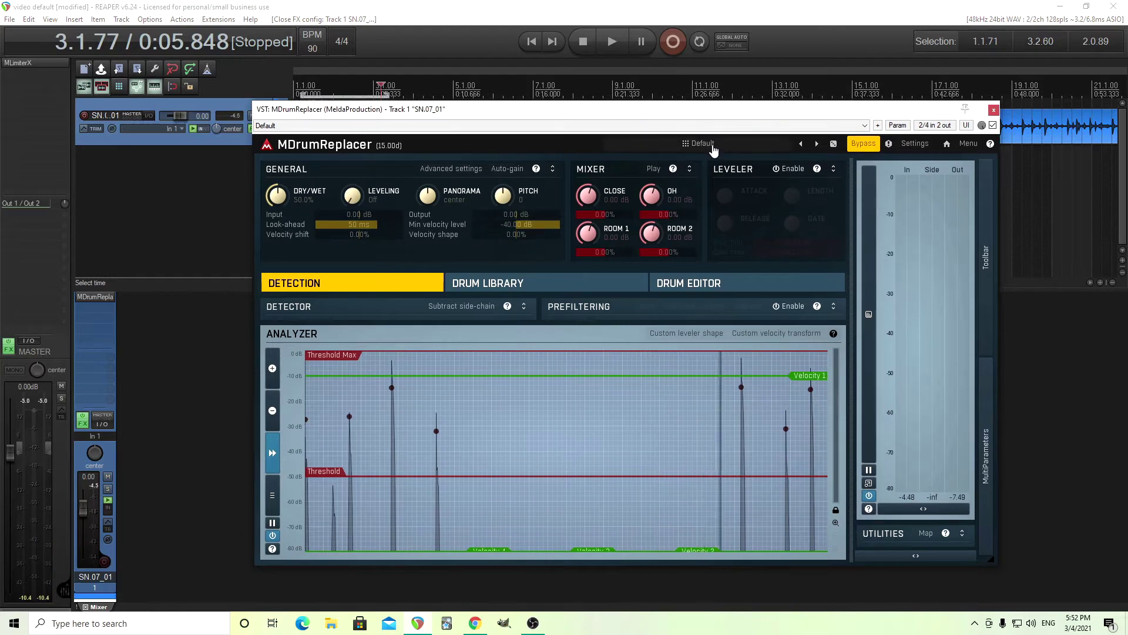
pyautogui.click(711, 147)
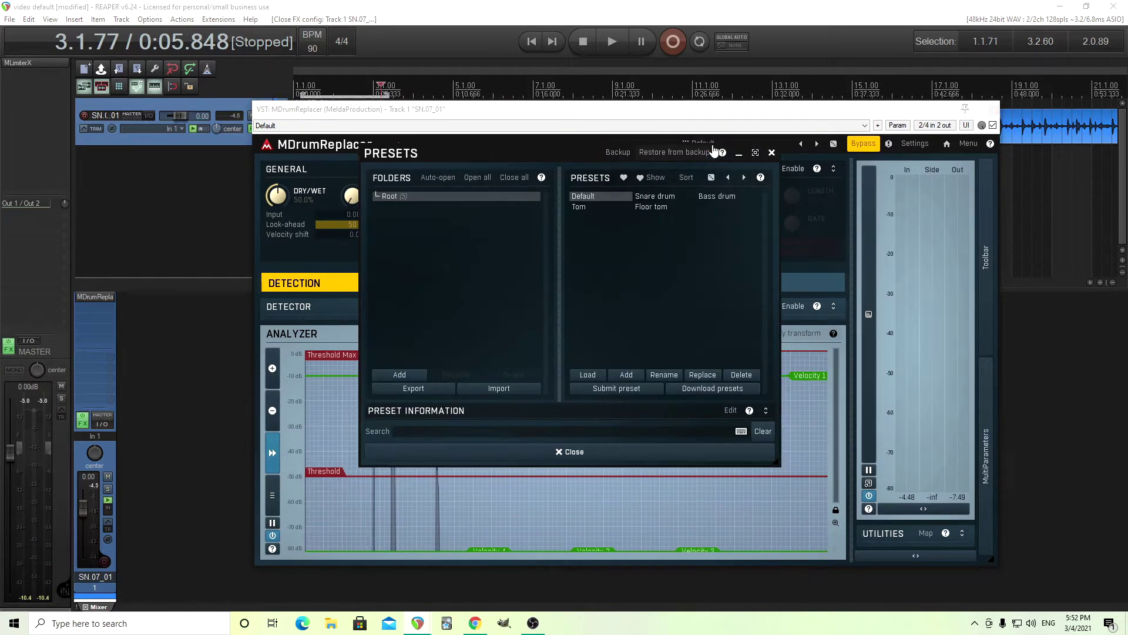
pyautogui.click(656, 197)
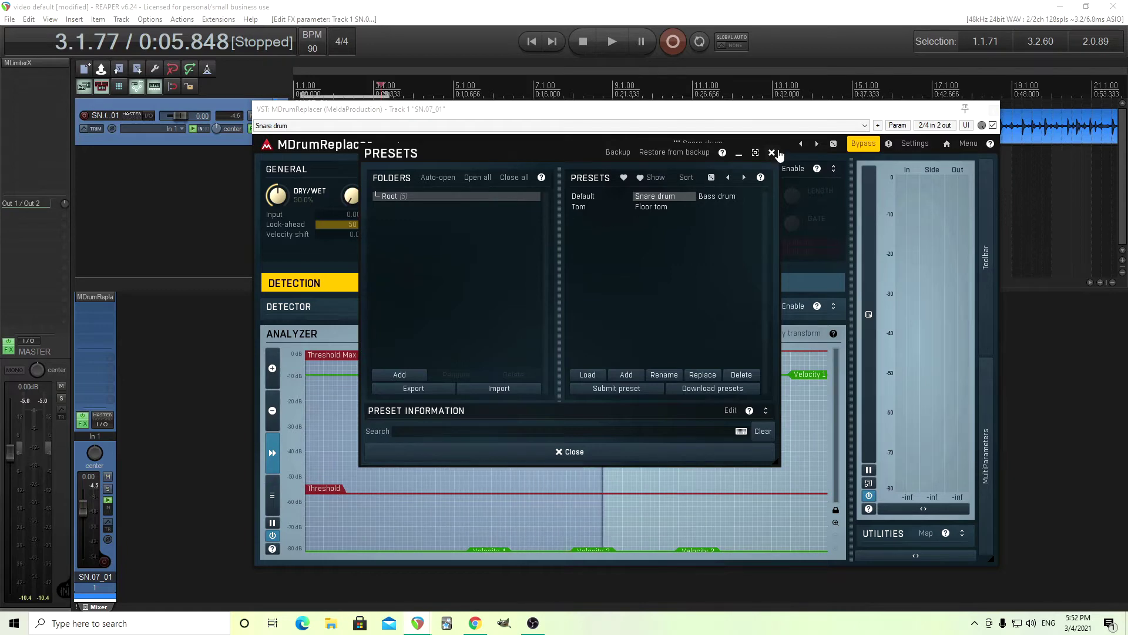
pyautogui.click(773, 154)
# Audition the Snare drum preset and adjust the DRY/WET balance.
pyautogui.click(617, 42)
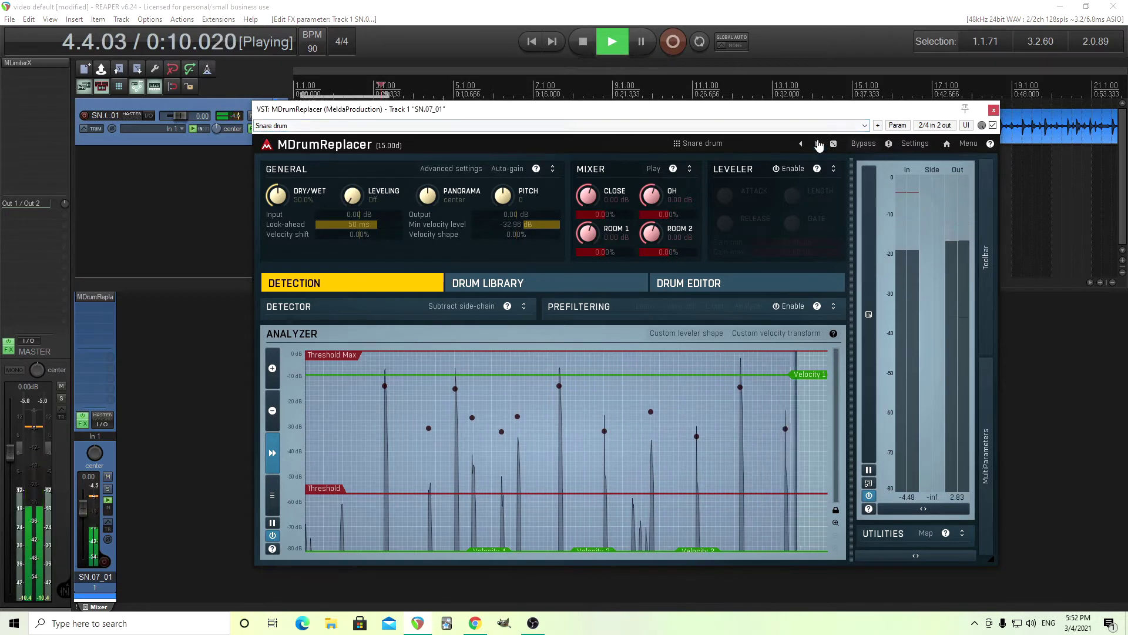
pyautogui.click(587, 38)
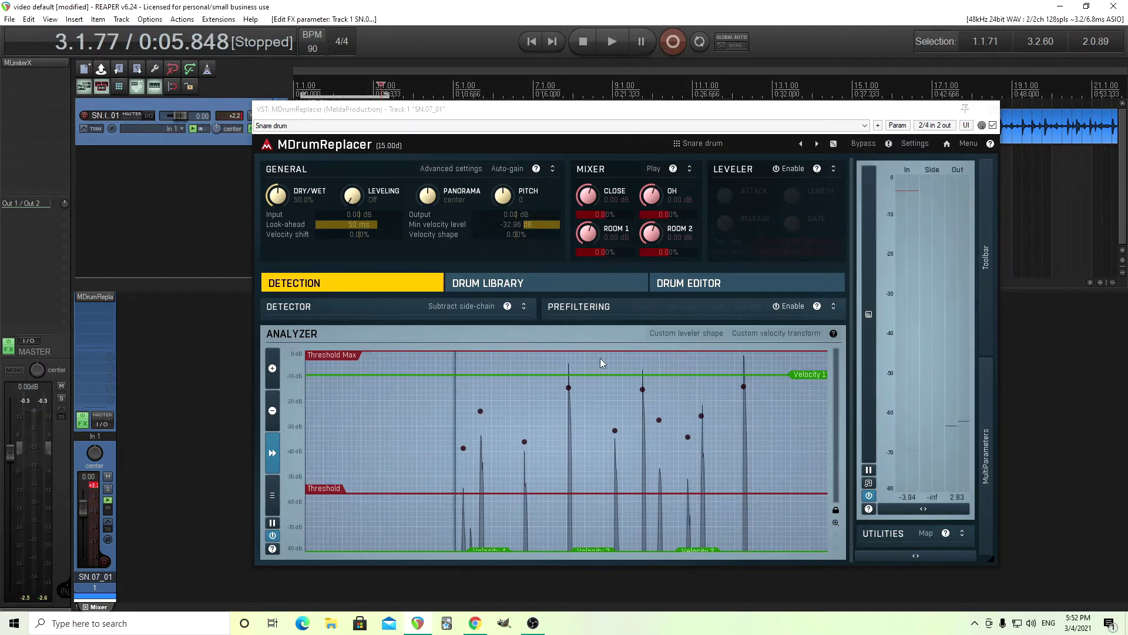
pyautogui.moveTo(277, 195); pyautogui.dragTo(276, 177)
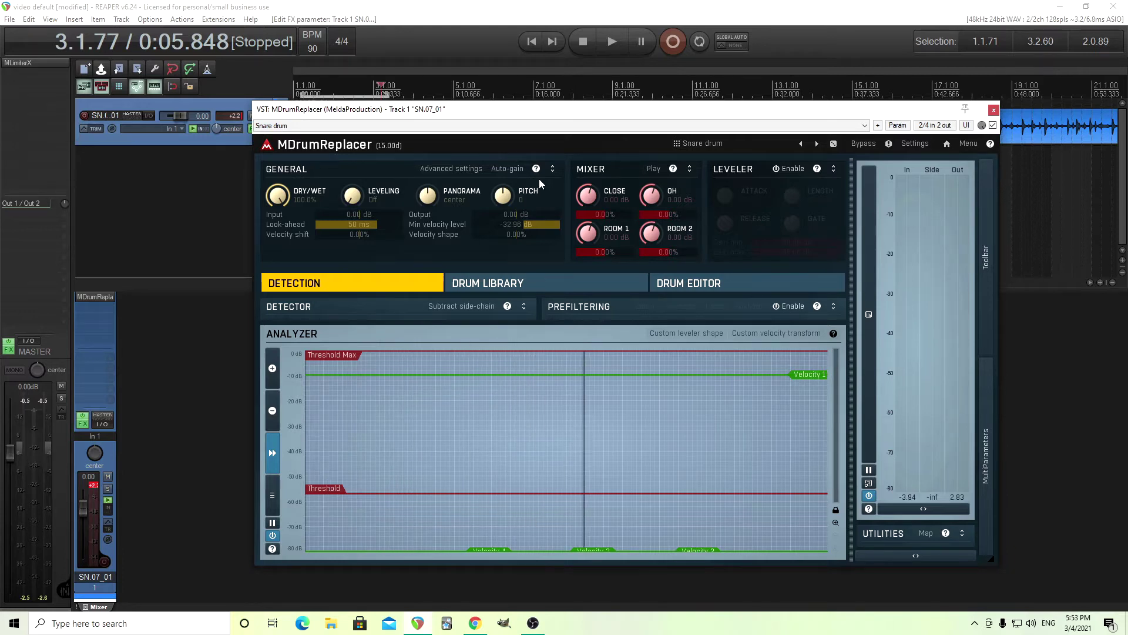
# Raise the analyzer's detection threshold to about -51 dB during playback, then stop.
pyautogui.click(621, 42)
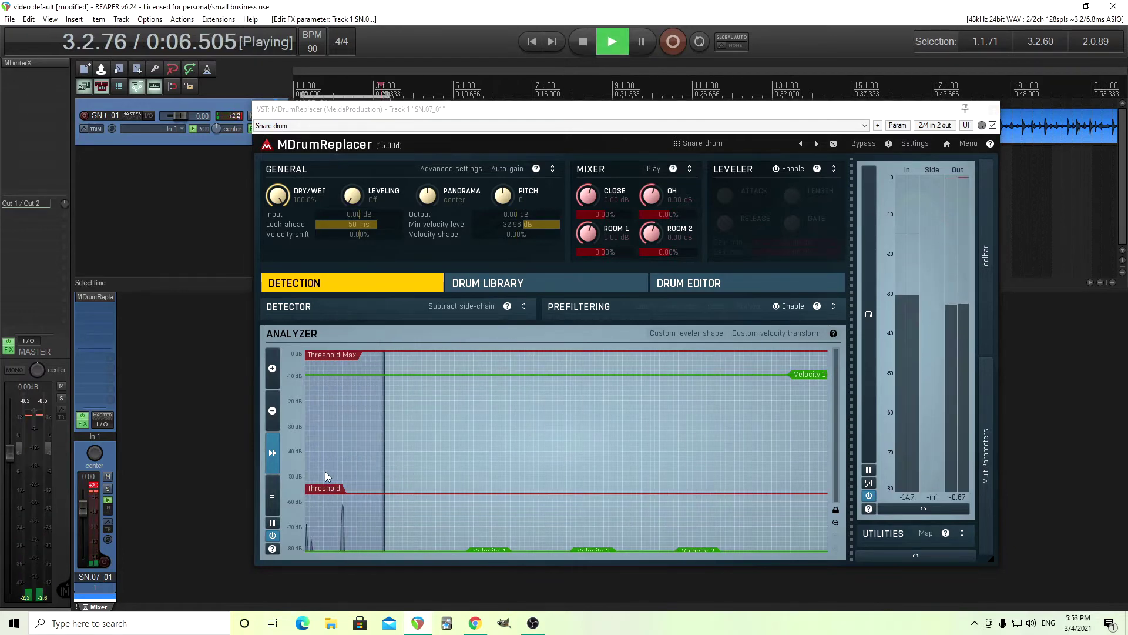
pyautogui.moveTo(327, 488)
pyautogui.mouseDown()
pyautogui.moveTo(327, 502)
pyautogui.moveTo(330, 463)
pyautogui.mouseUp()
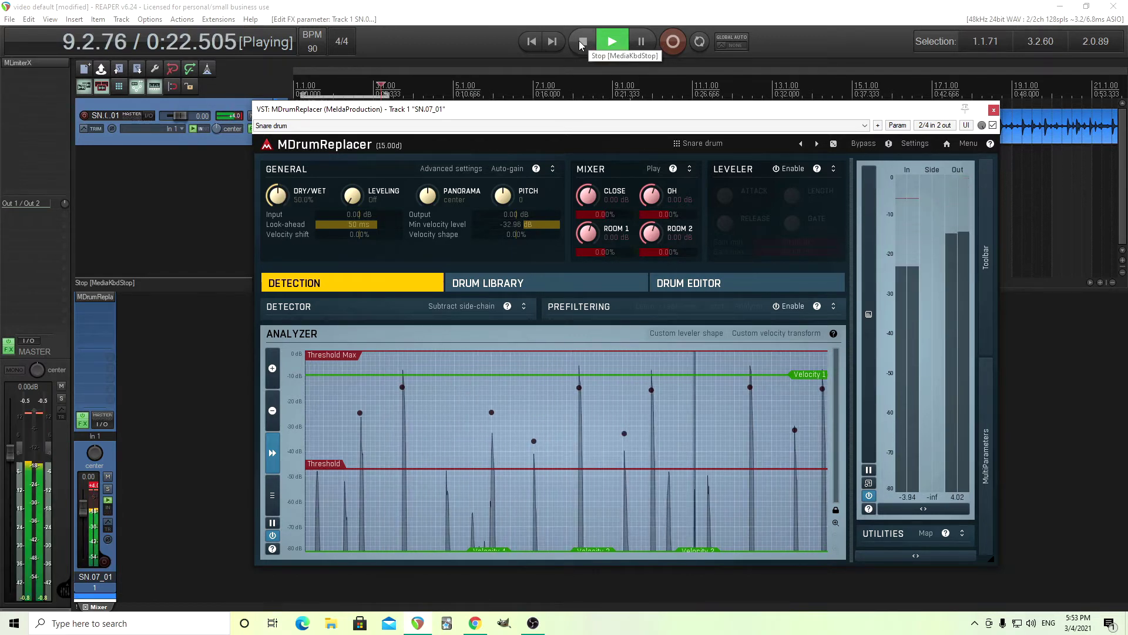
pyautogui.click(582, 42)
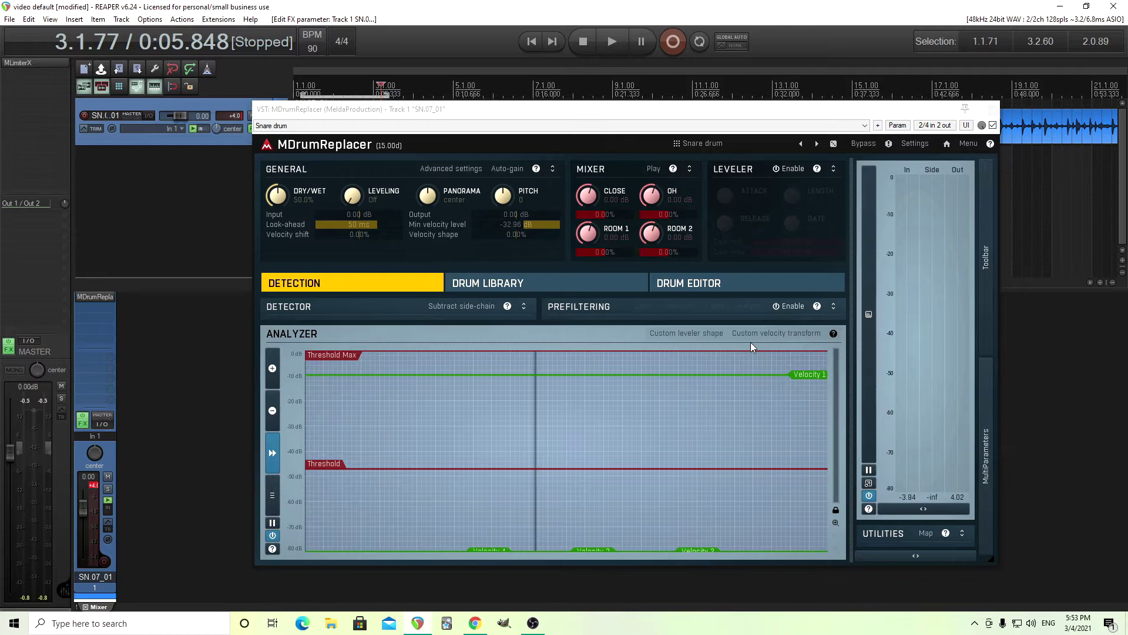
# Open the Drum Editor and switch the drum to the Sampler engine.
pyautogui.click(591, 285)
pyautogui.click(719, 285)
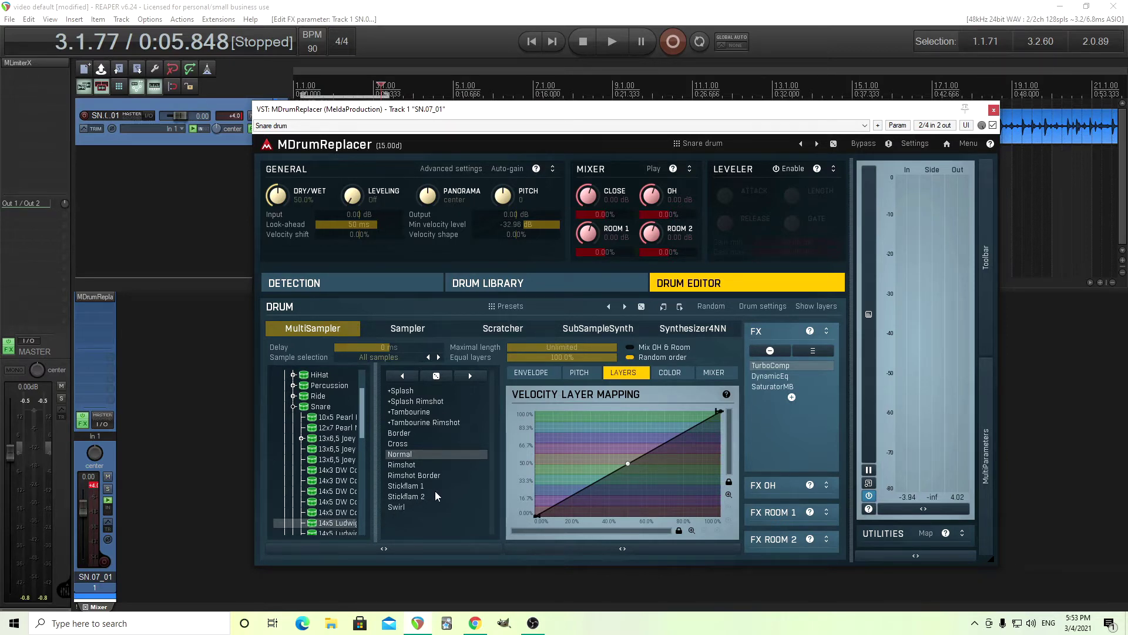
pyautogui.click(412, 330)
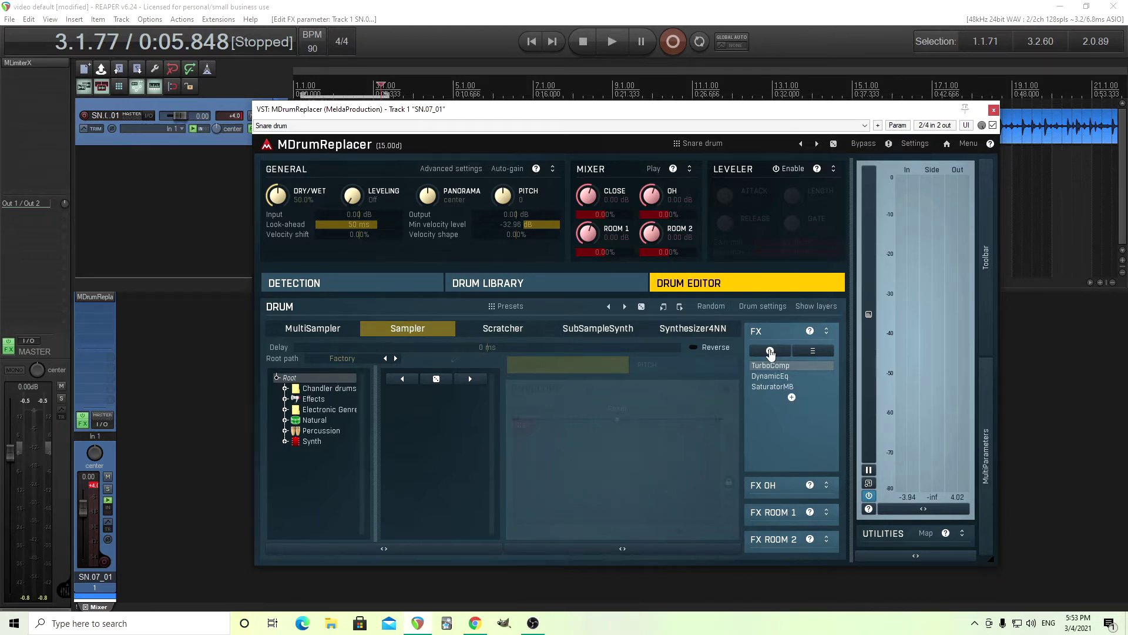
# Delete the TurboComp, DynamicEq and SaturatorMB effects from the Sampler's FX chain.
pyautogui.click(790, 399)
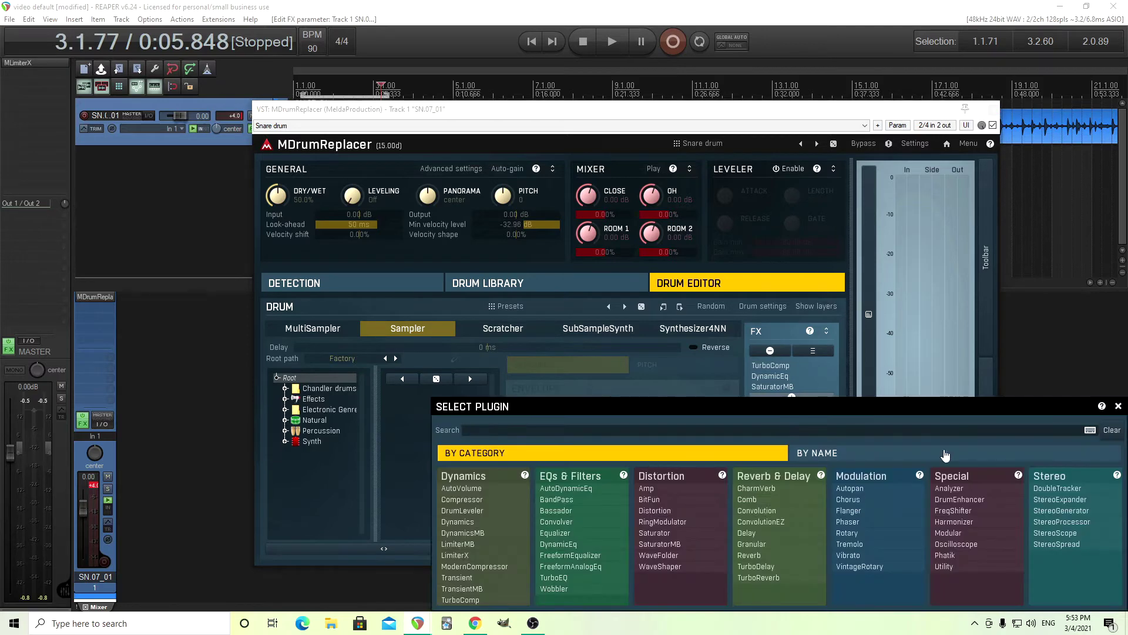
pyautogui.click(1118, 406)
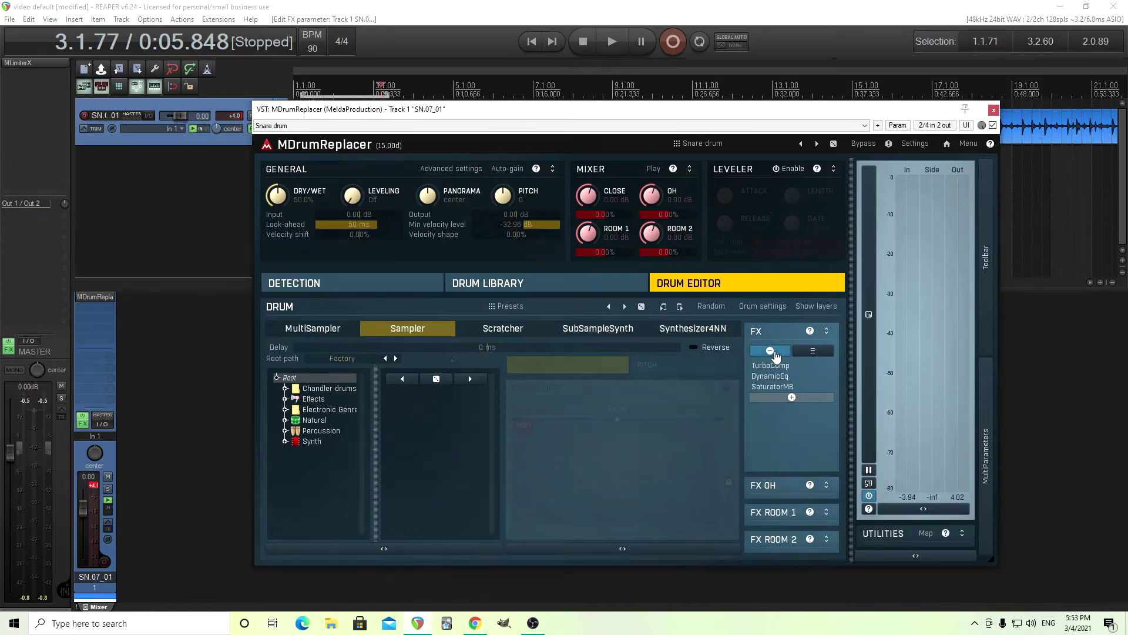
pyautogui.click(770, 351)
pyautogui.click(770, 350)
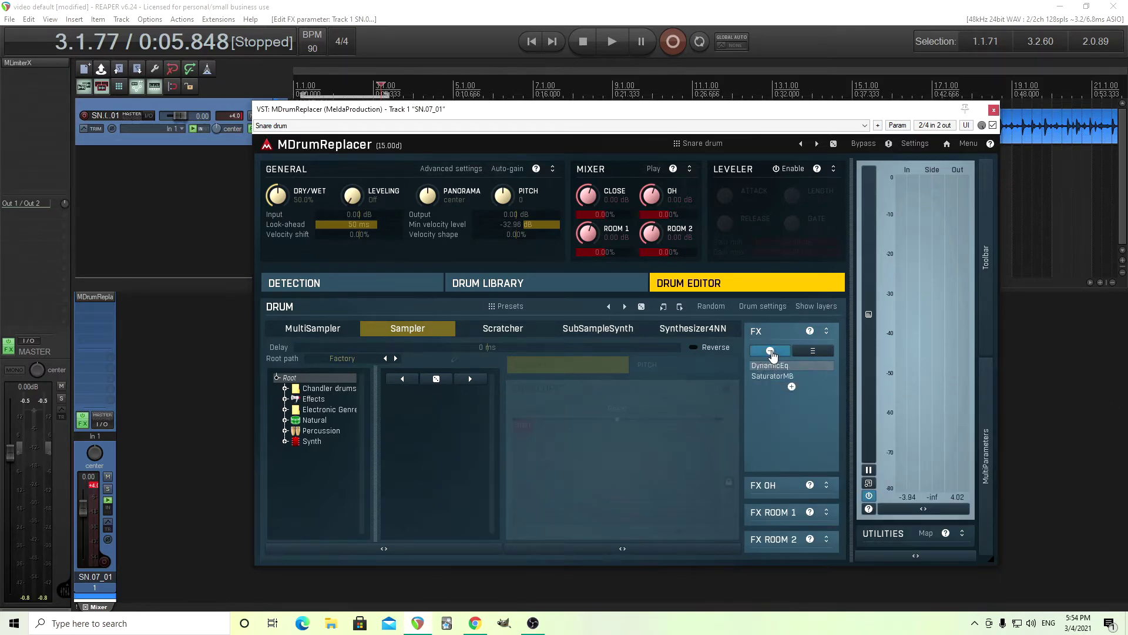
pyautogui.click(770, 350)
# Switch the sample root to the computer's drives and open D: > Samples in a widened browser.
pyautogui.click(286, 420)
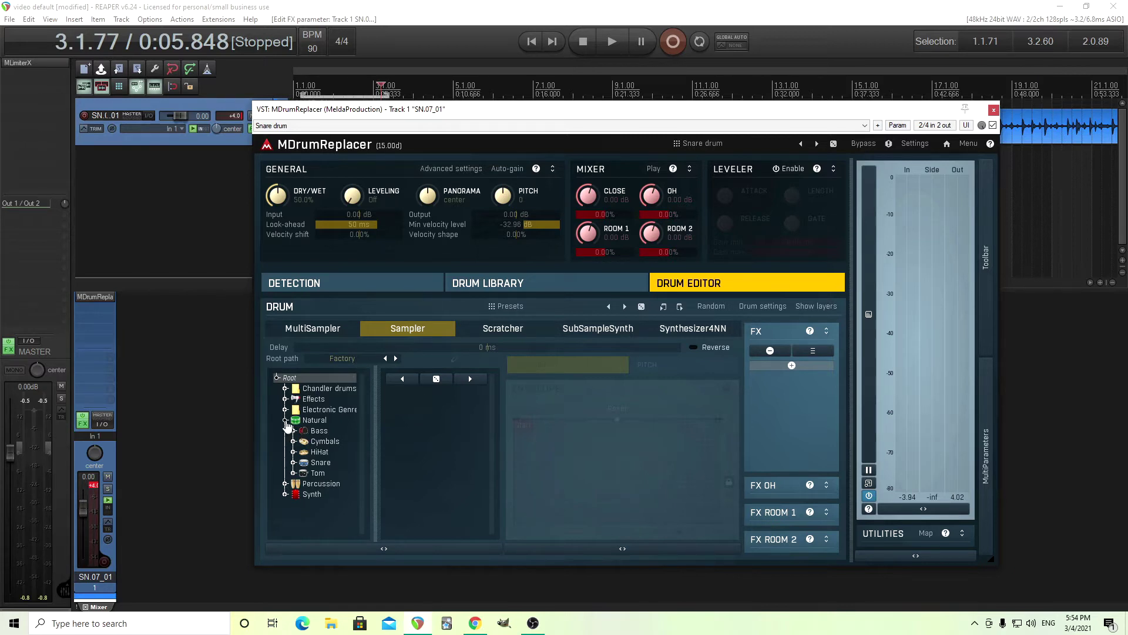
pyautogui.click(285, 421)
pyautogui.click(351, 360)
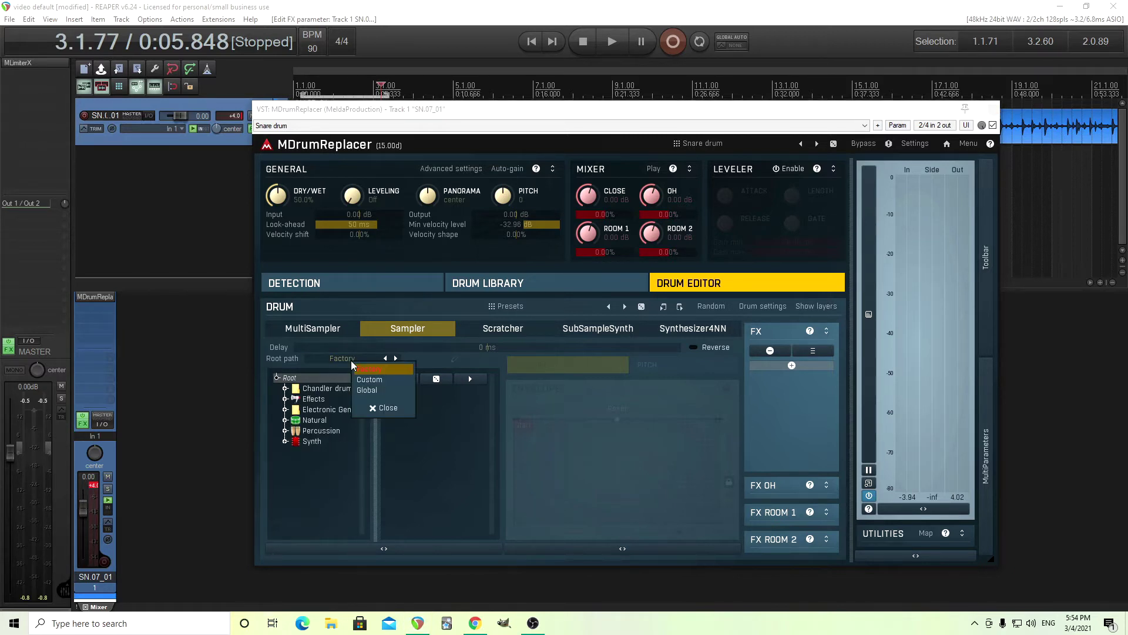
pyautogui.click(386, 381)
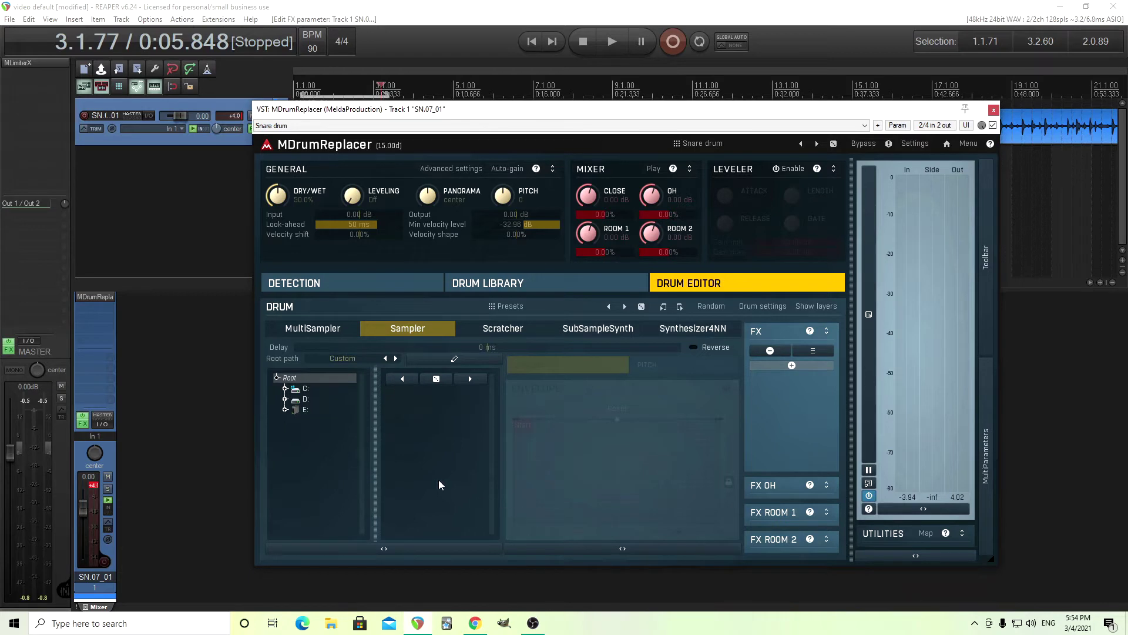
pyautogui.click(285, 399)
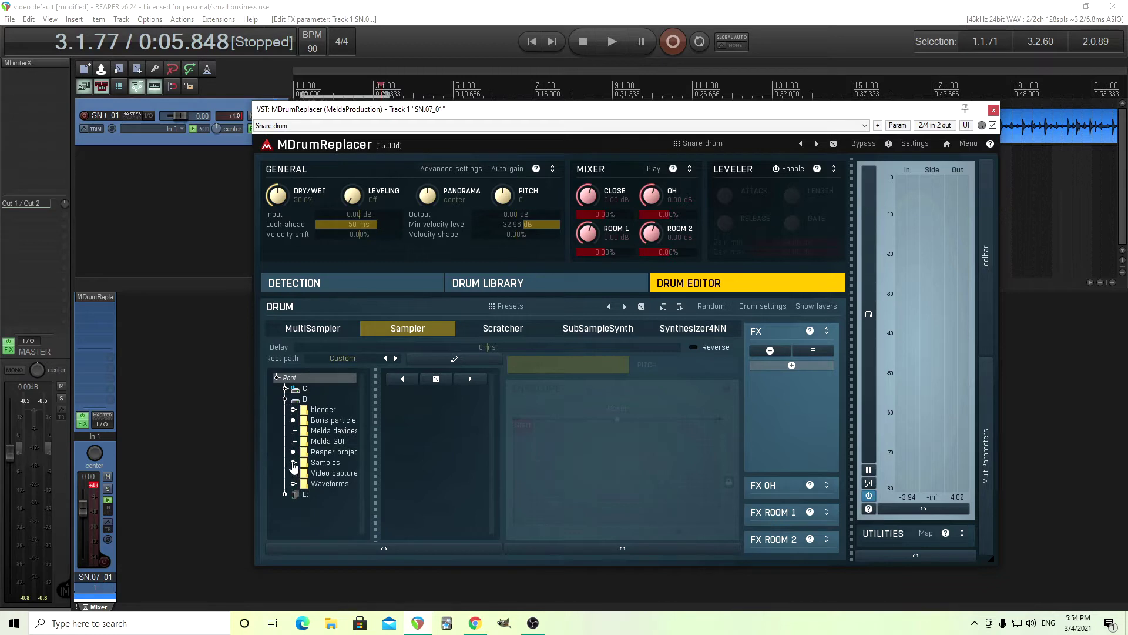
pyautogui.click(293, 463)
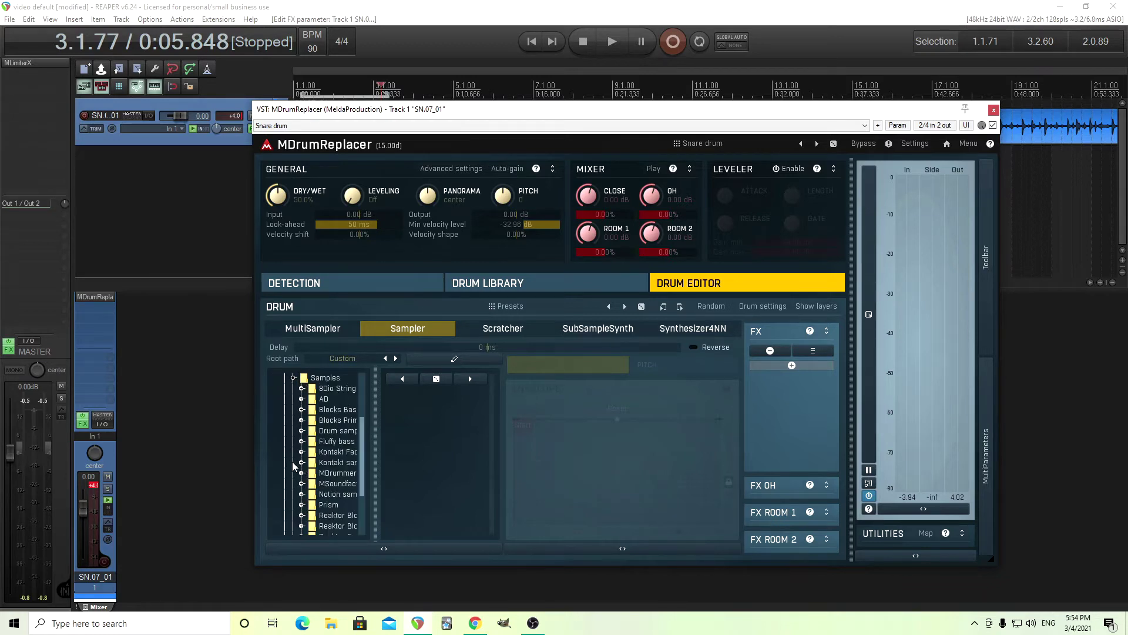
pyautogui.click(623, 549)
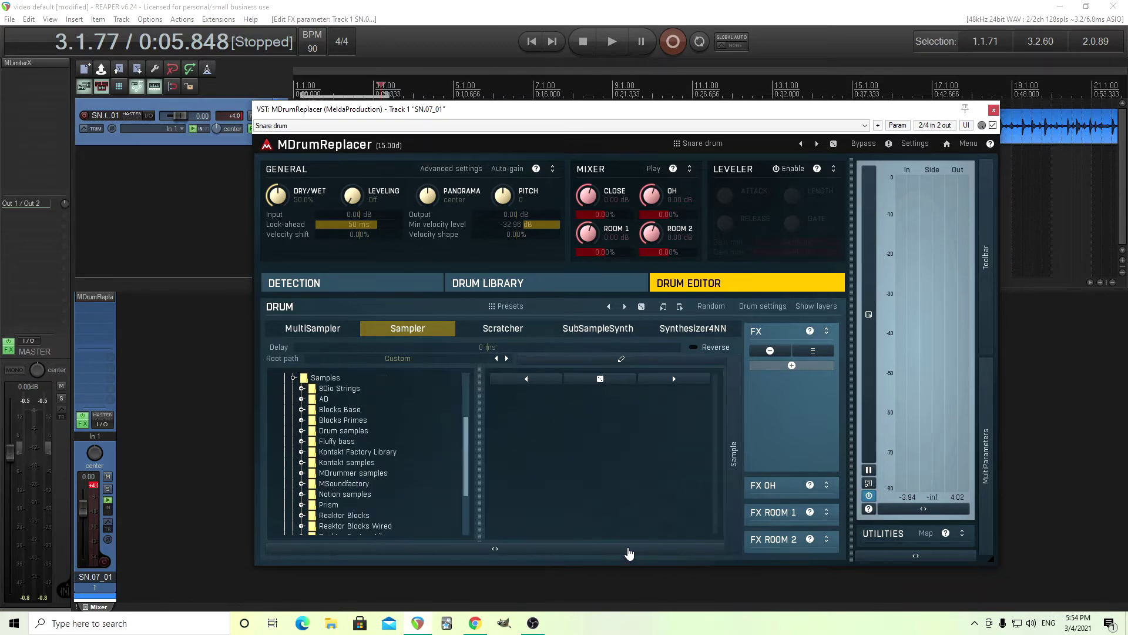
# Open Drum samples > Cymatics - 9God Hip Hop Sample Pack > Drums - One Shots > Snares.
pyautogui.click(302, 431)
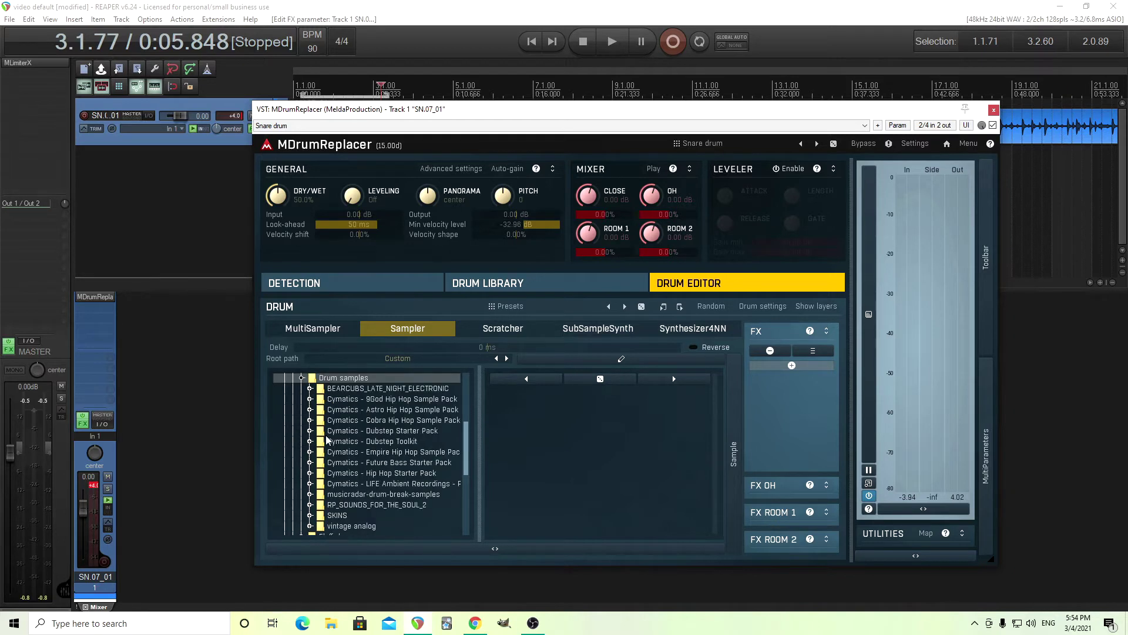
pyautogui.click(379, 401)
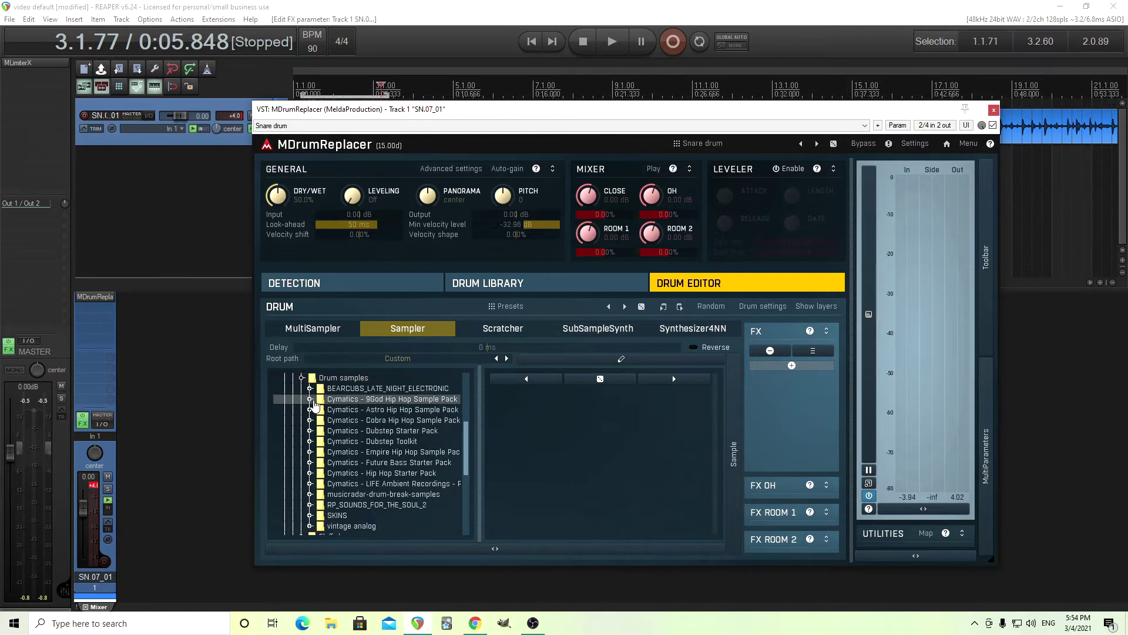
pyautogui.click(310, 399)
pyautogui.click(318, 410)
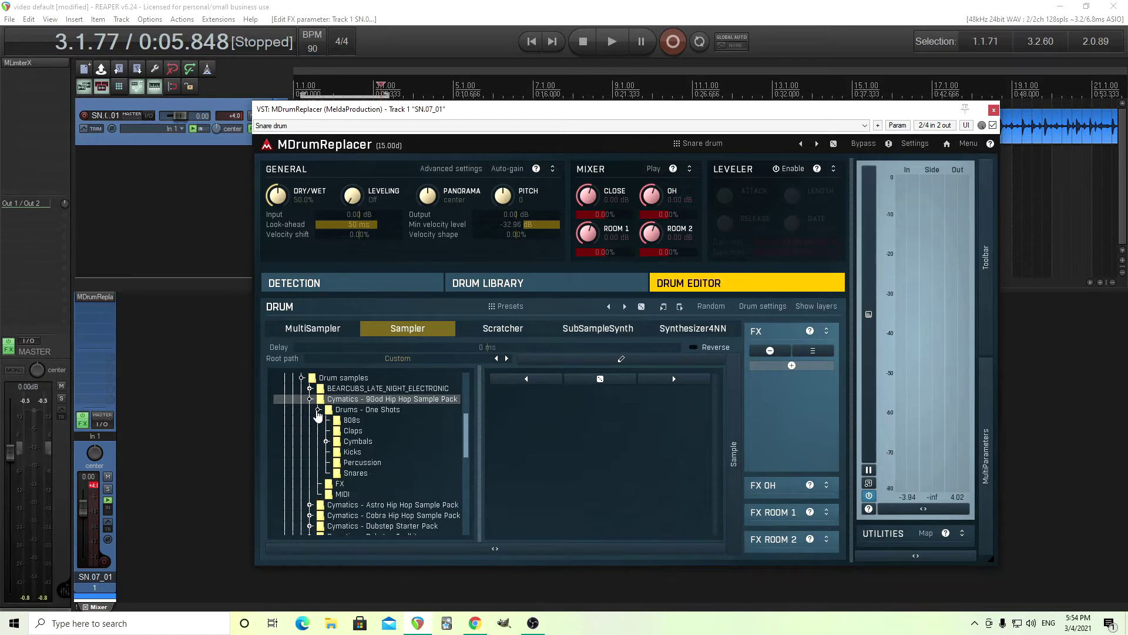
pyautogui.click(354, 474)
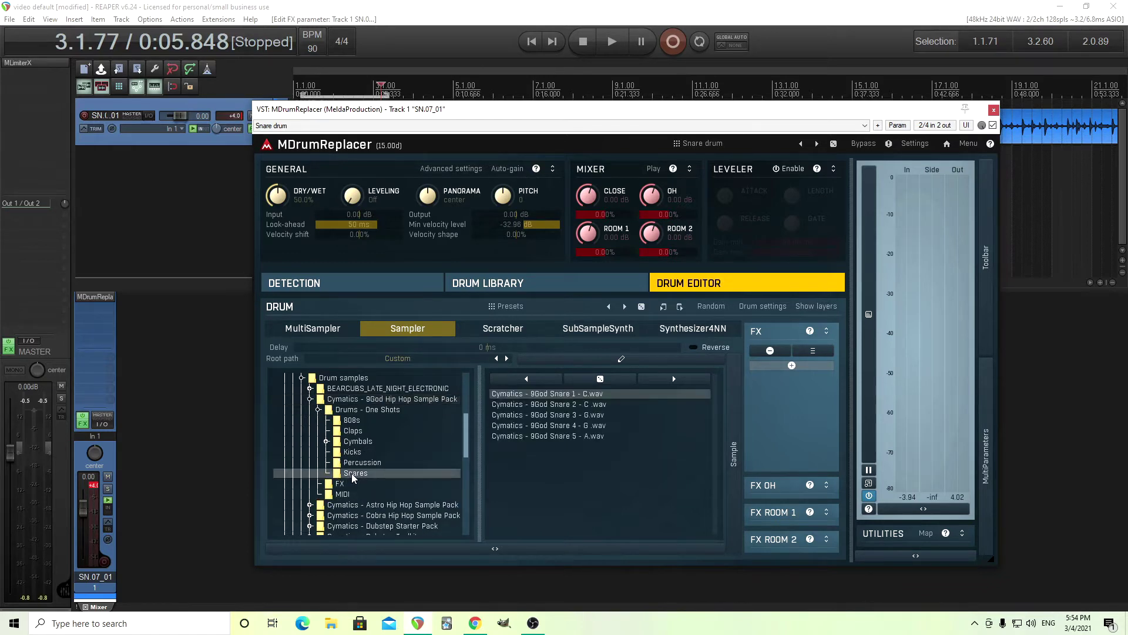
# Audition Snare 2 - C against Snare 3 - G and settle on Snare 2 - C.
pyautogui.click(578, 405)
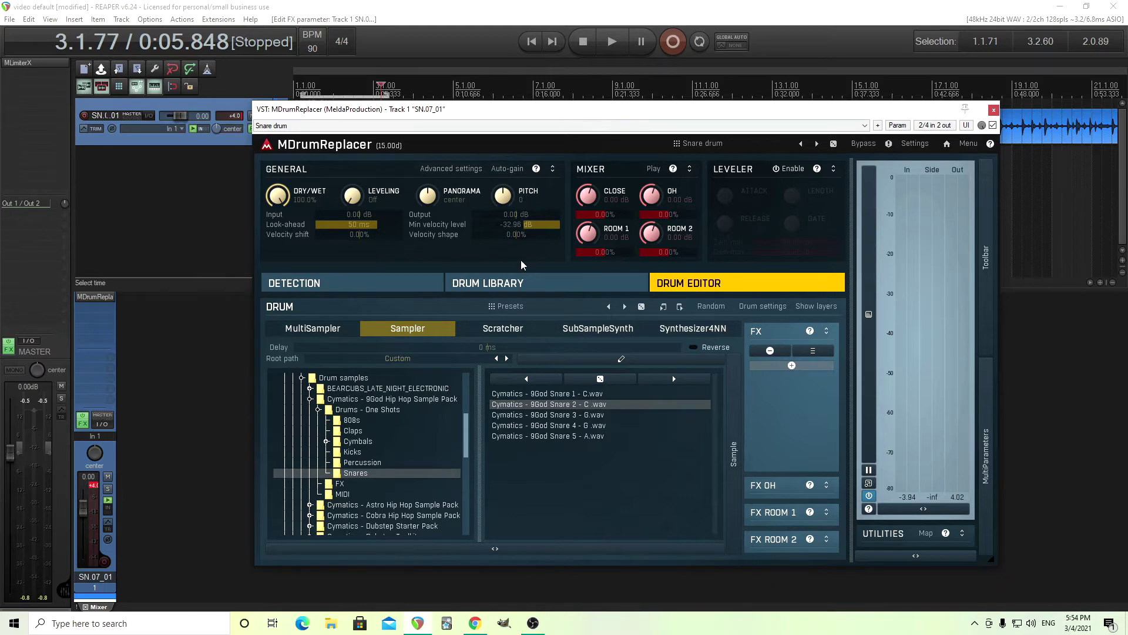
pyautogui.click(612, 43)
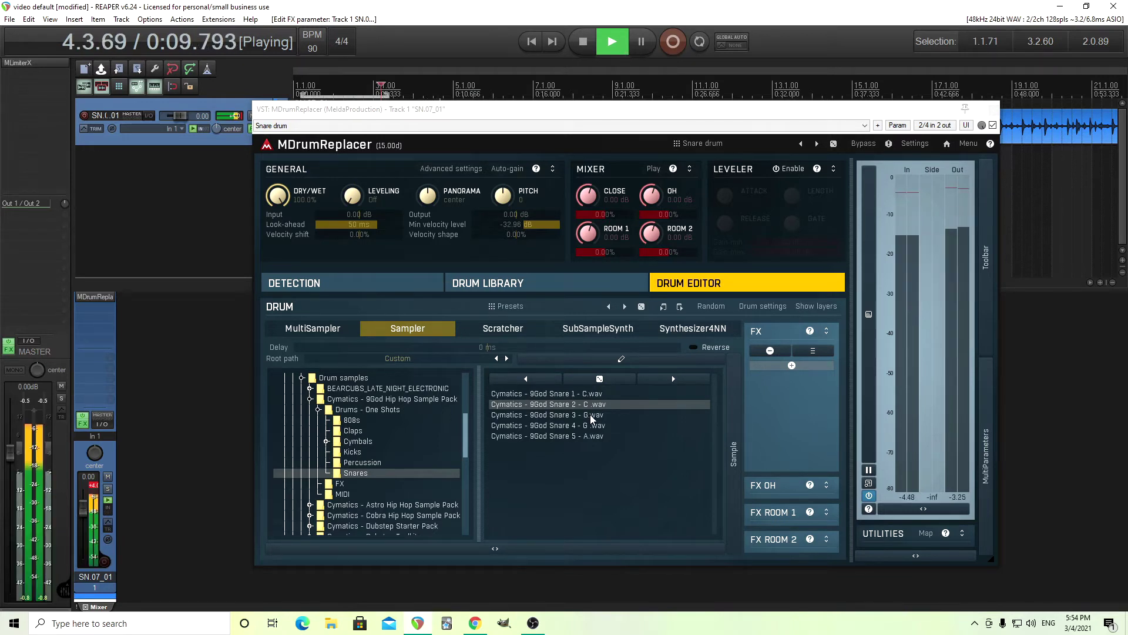
pyautogui.click(593, 415)
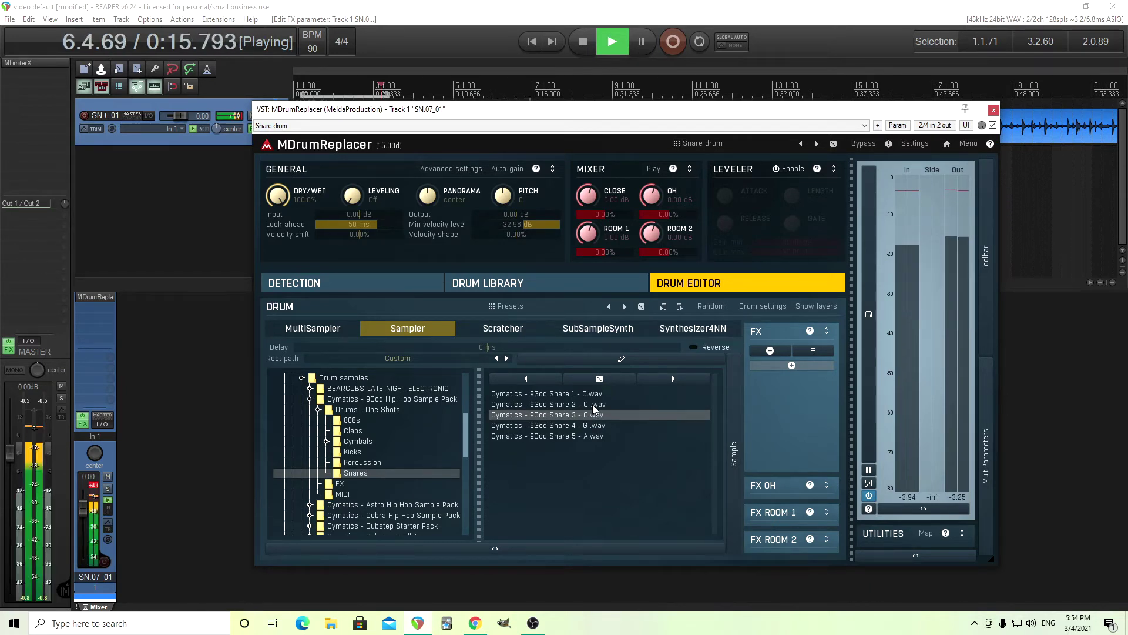
pyautogui.click(594, 404)
pyautogui.click(583, 41)
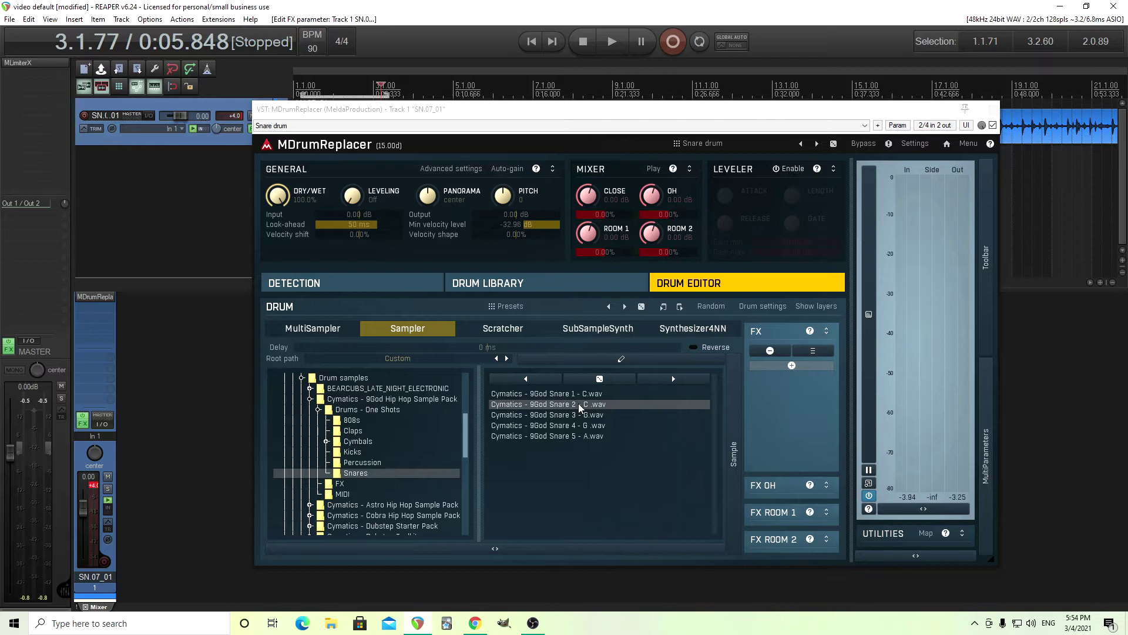
# Try the snare sample reversed, then switch Reverse back off.
pyautogui.click(713, 347)
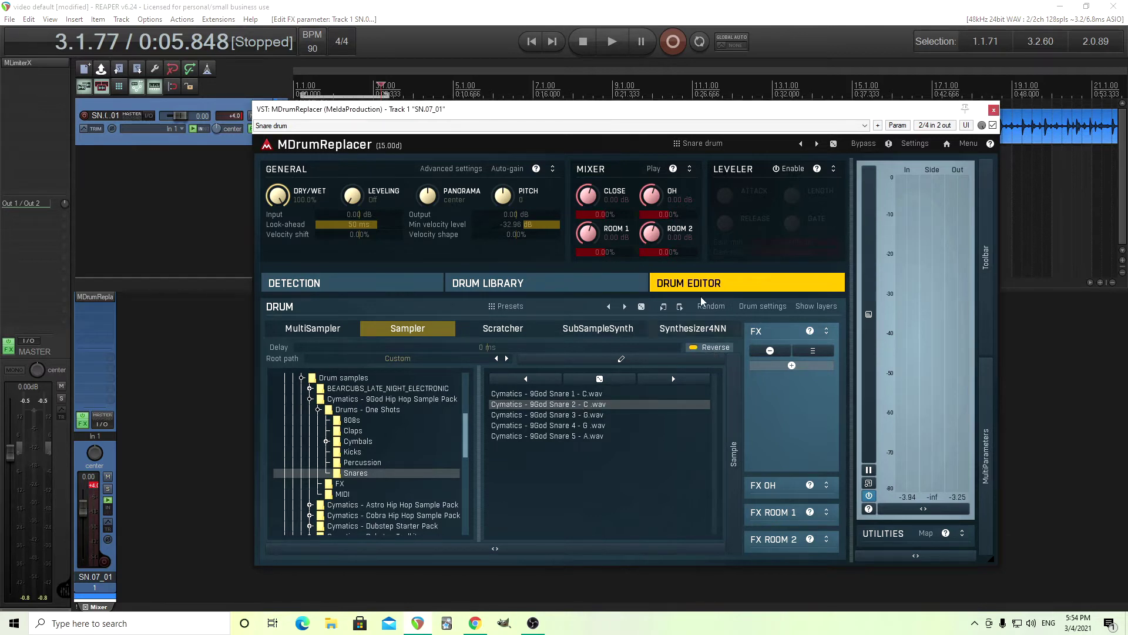
pyautogui.click(613, 47)
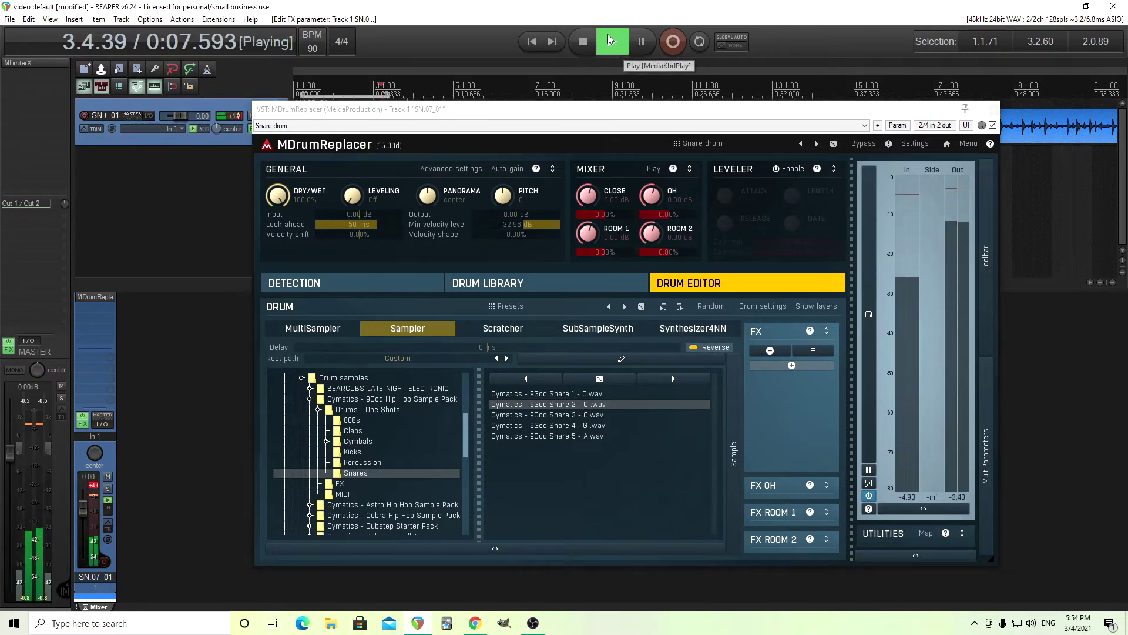
pyautogui.press('space')
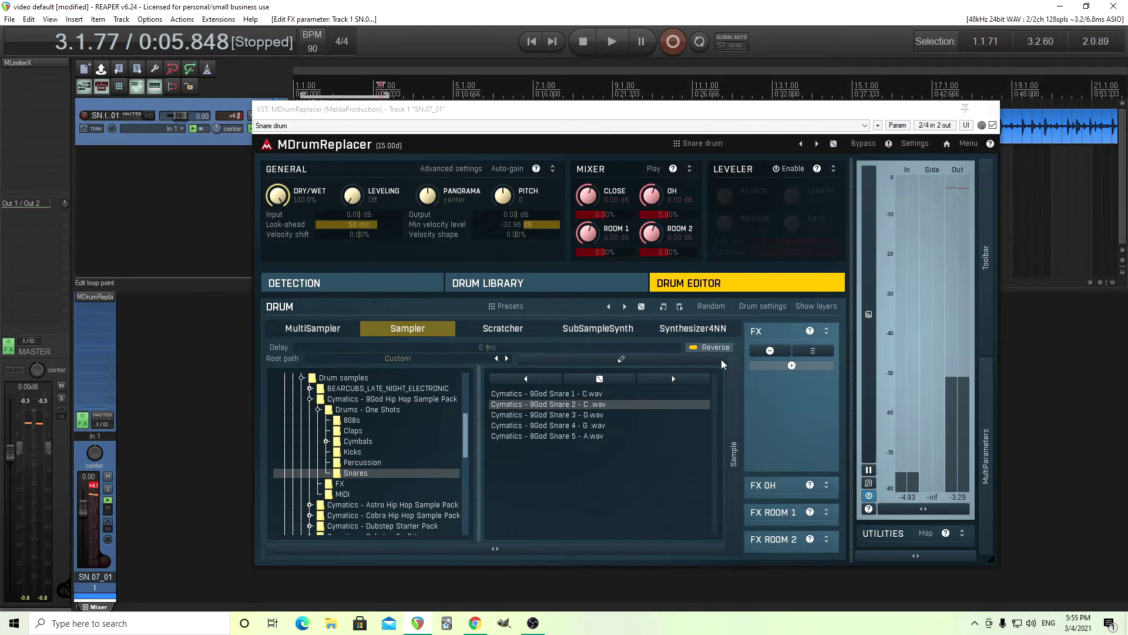
pyautogui.click(697, 347)
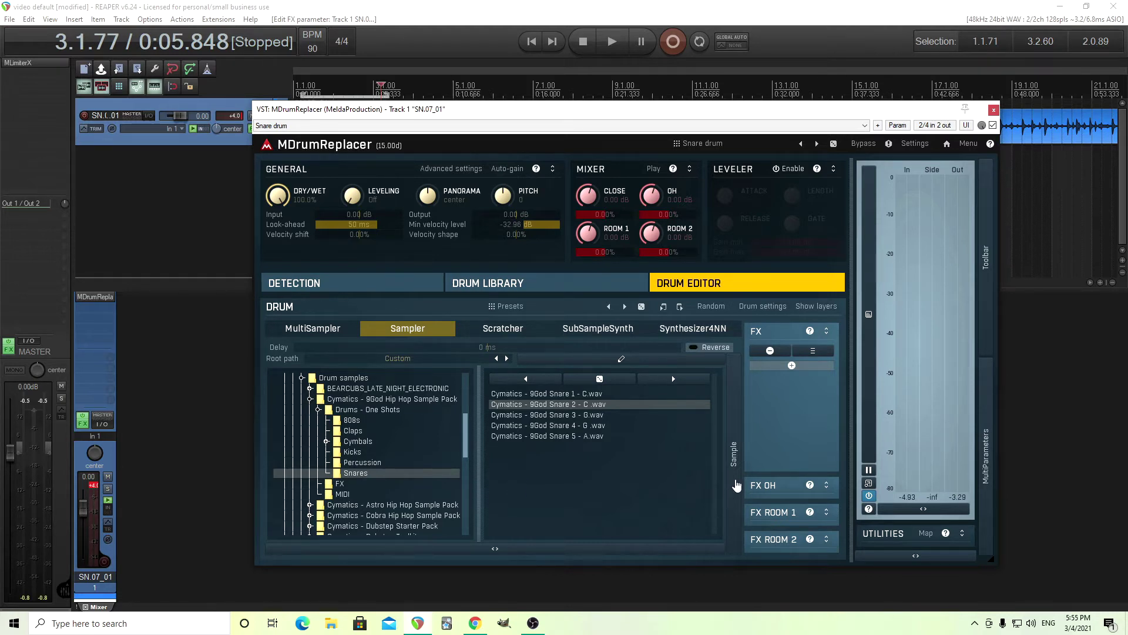
# Drag the envelope end to silence at 500 ms and straighten the decay into a linear fade.
pyautogui.click(736, 482)
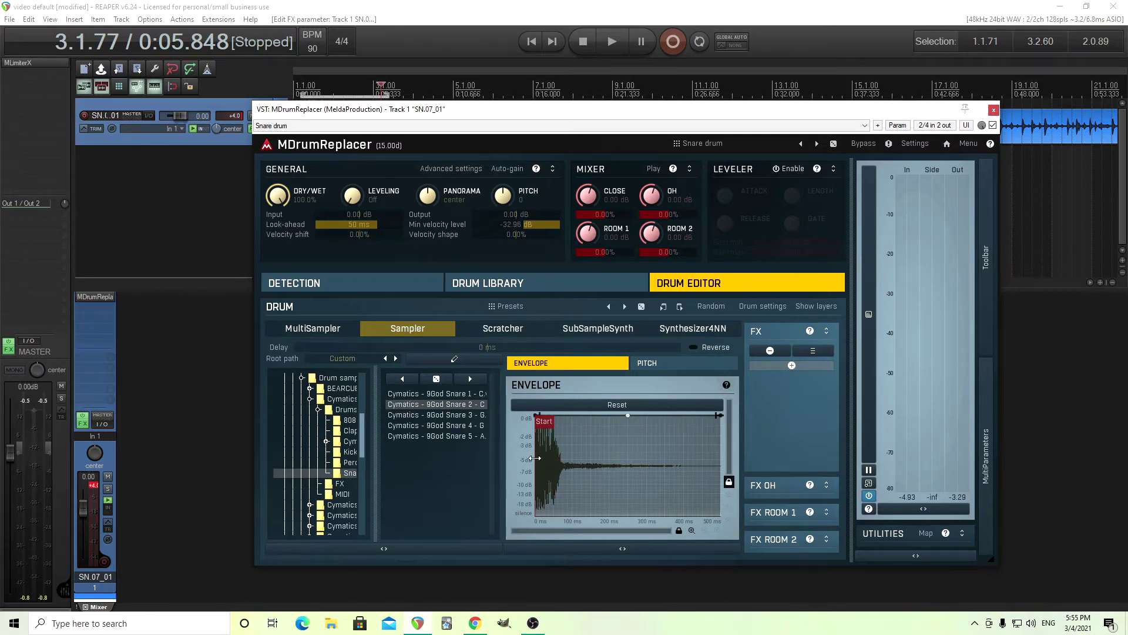
pyautogui.moveTo(537, 422)
pyautogui.mouseDown()
pyautogui.moveTo(548, 423)
pyautogui.moveTo(532, 425)
pyautogui.mouseUp()
pyautogui.moveTo(715, 422); pyautogui.dragTo(718, 516)
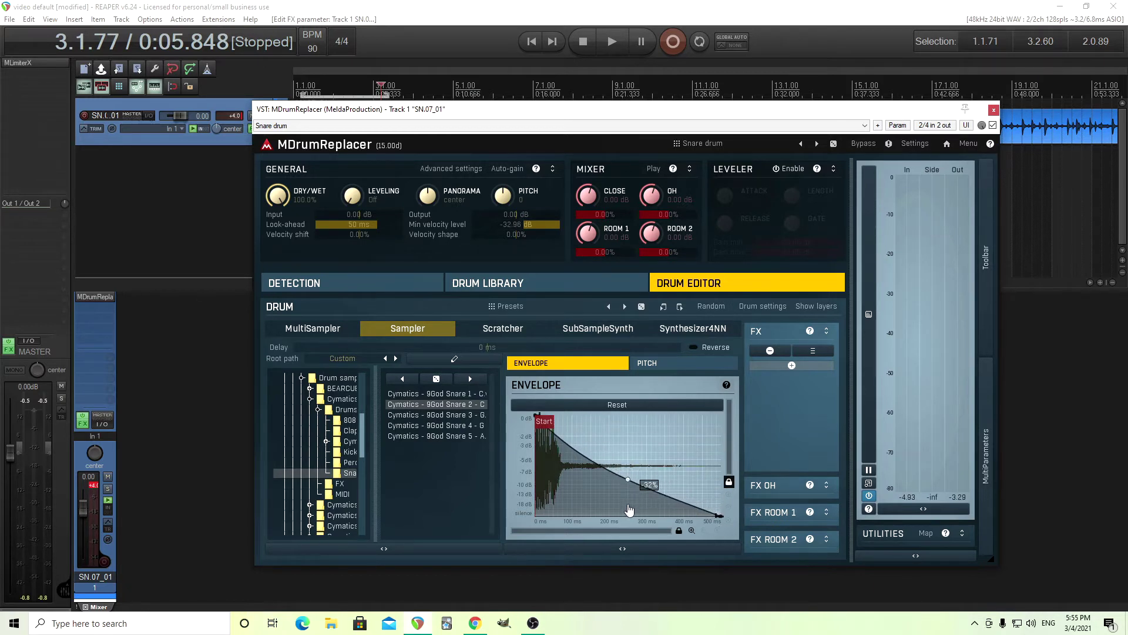
pyautogui.moveTo(629, 479); pyautogui.dragTo(630, 470)
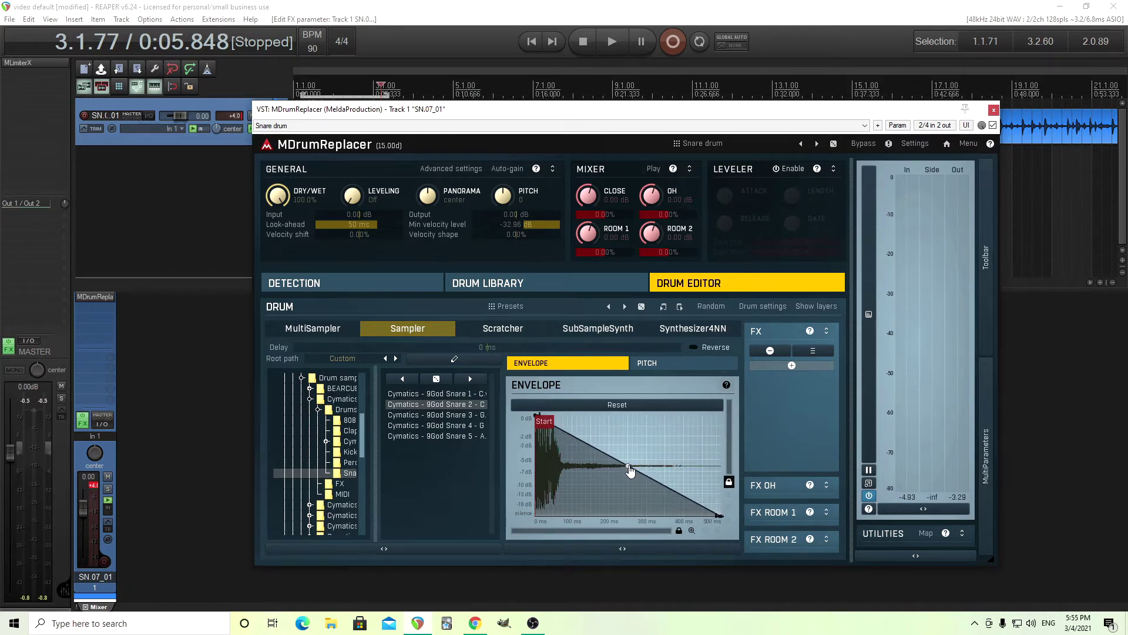
pyautogui.click(671, 364)
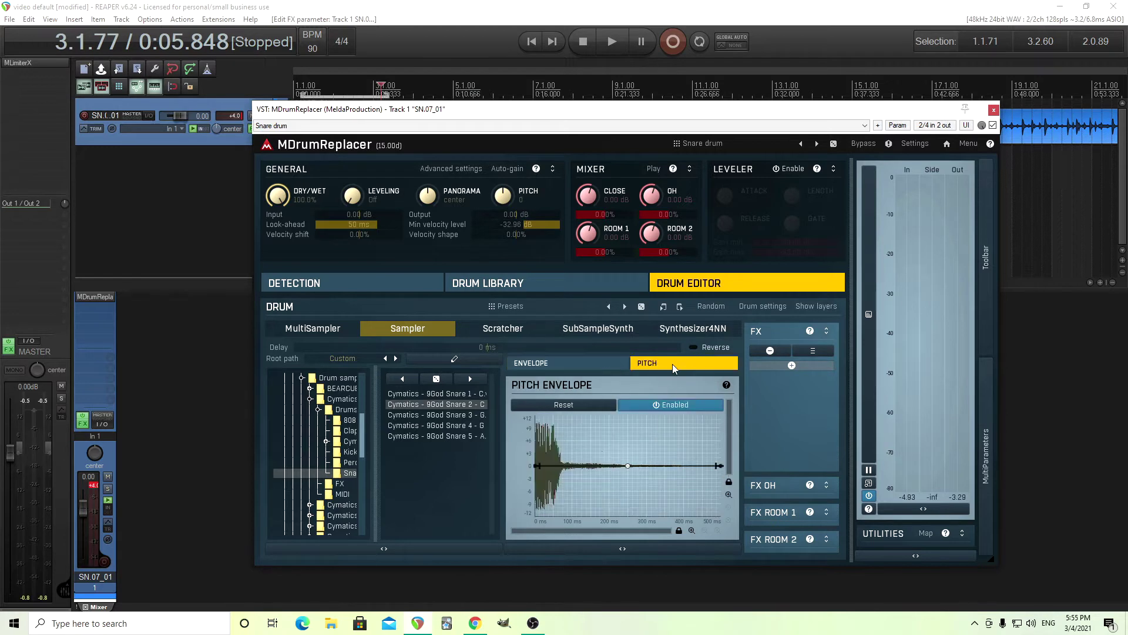
pyautogui.click(587, 369)
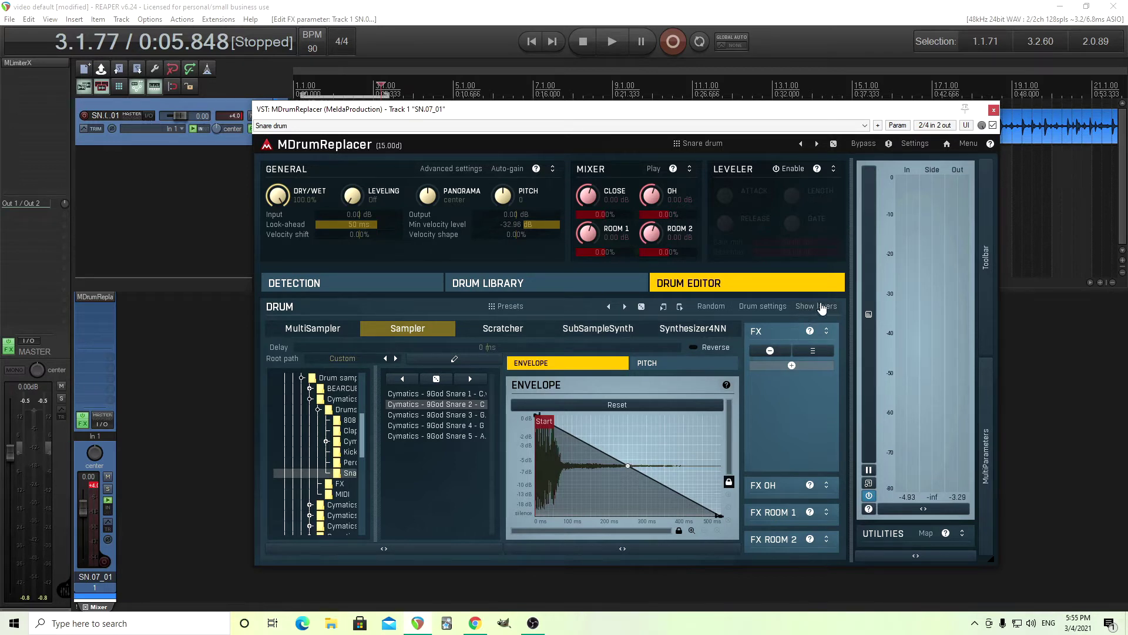
# Show the Velocity Layers section with its 0%–100% snare layer and preview that layer.
pyautogui.click(825, 311)
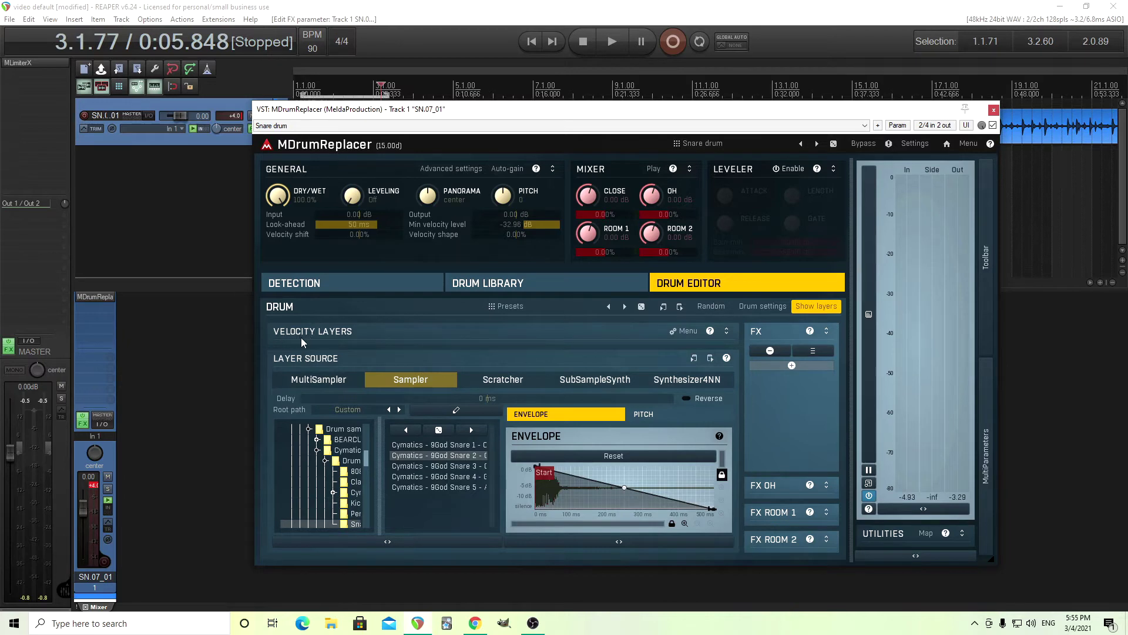
pyautogui.click(727, 332)
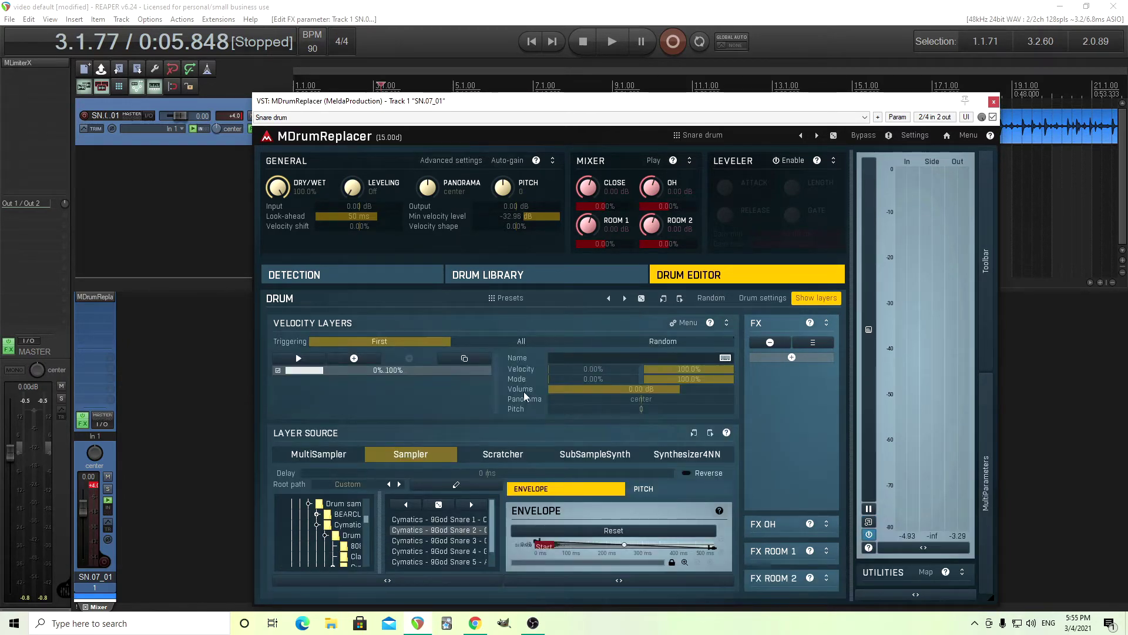
pyautogui.moveTo(455, 110); pyautogui.dragTo(417, 49)
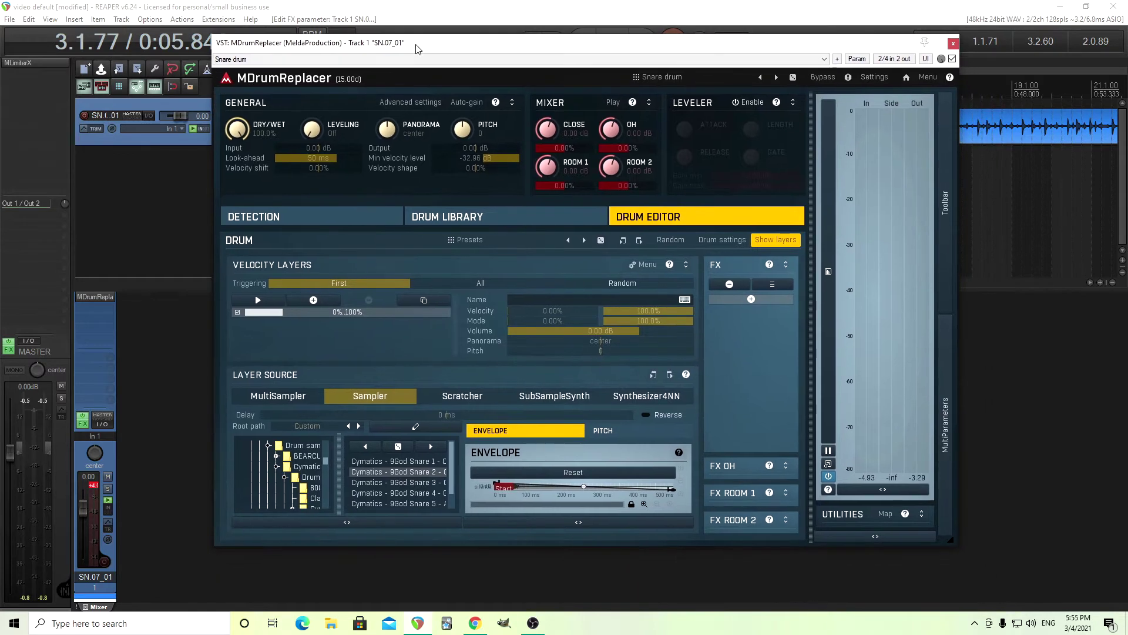
pyautogui.click(260, 302)
# Add a second velocity layer and set its sample root to Custom, expanding drive D:.
pyautogui.click(313, 300)
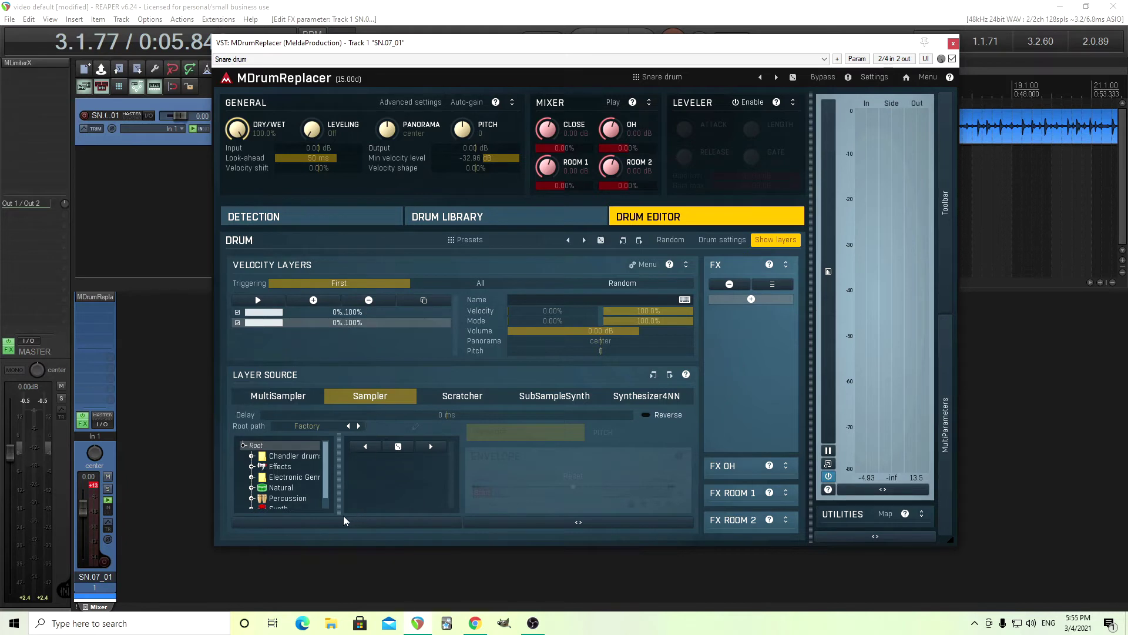
pyautogui.click(310, 431)
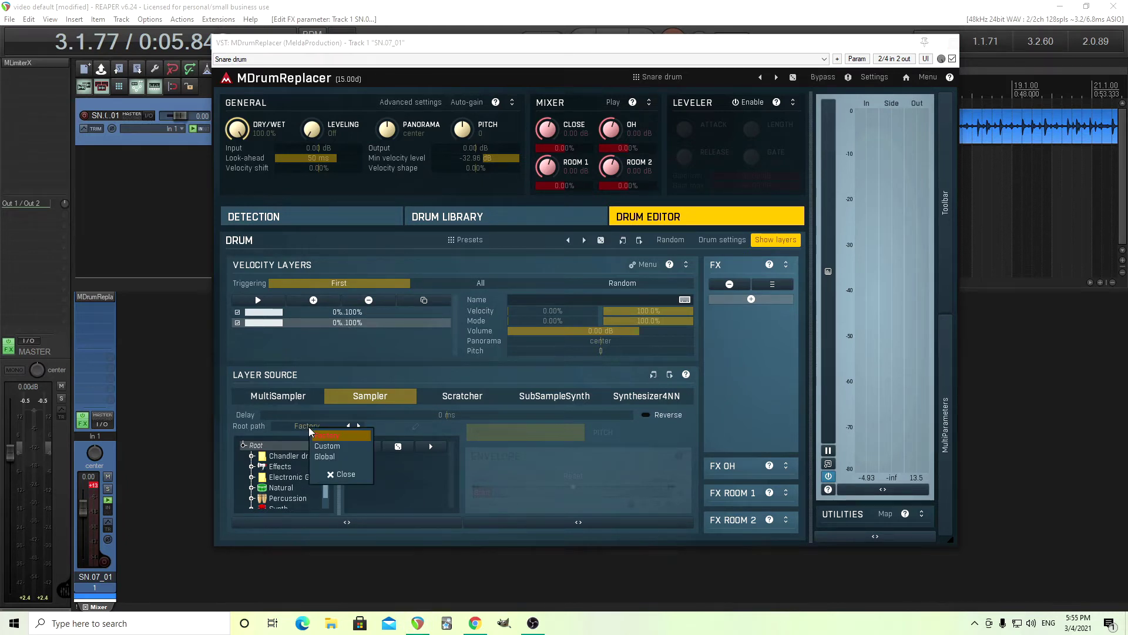
pyautogui.click(325, 447)
pyautogui.click(253, 467)
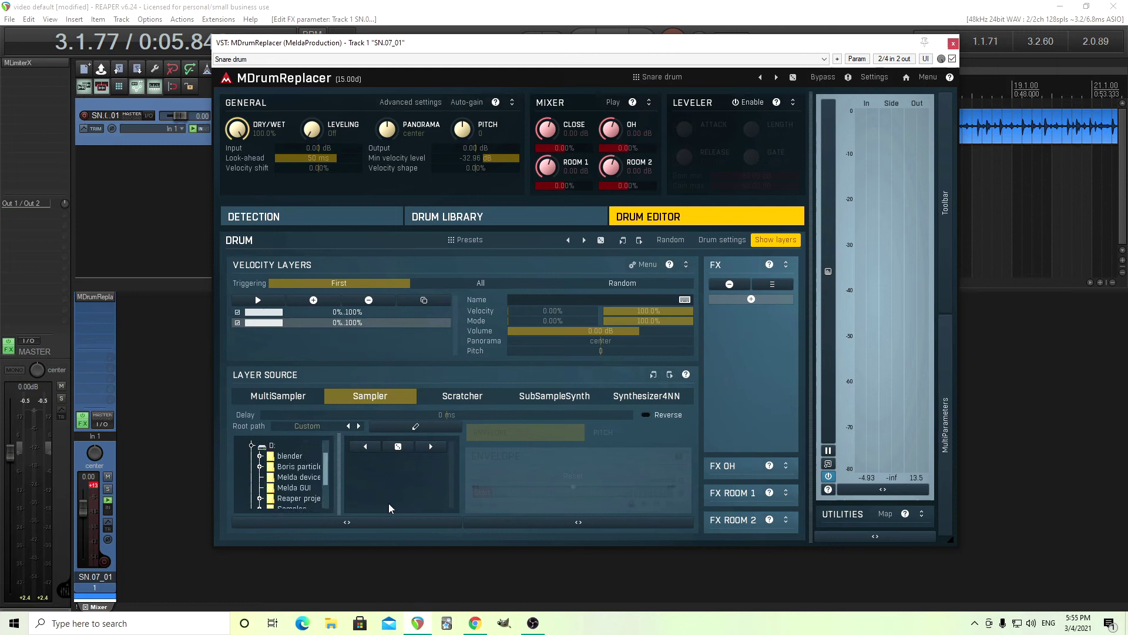
pyautogui.click(547, 522)
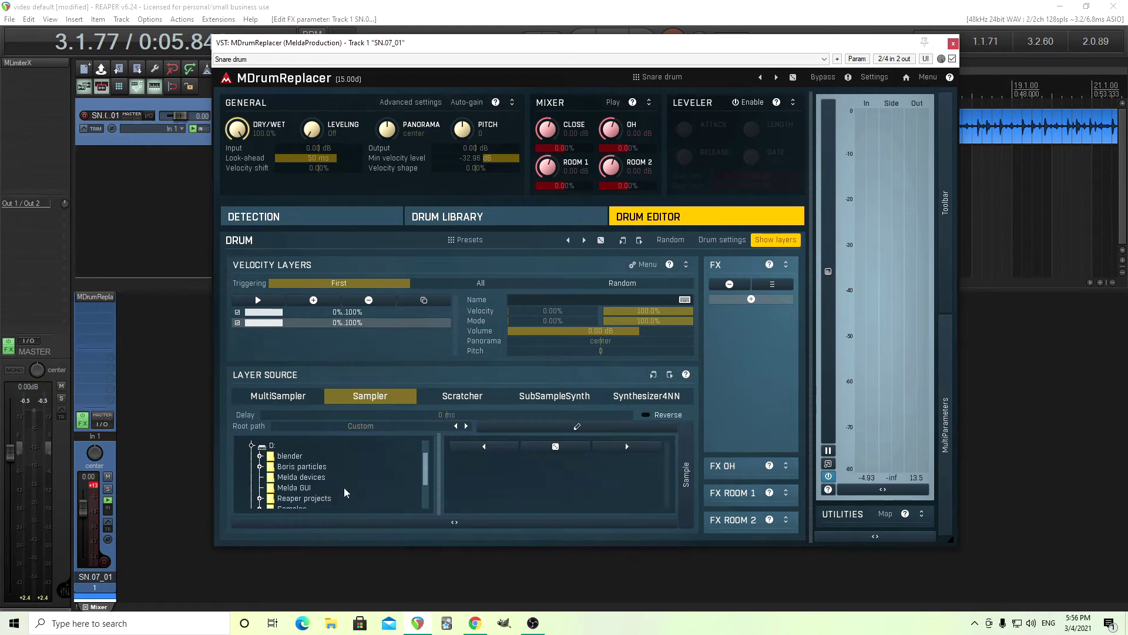
# Load Cymatics - Dubstep Toolkit Snare 4 - E.wav from its Snares folder and audition it.
pyautogui.click(260, 507)
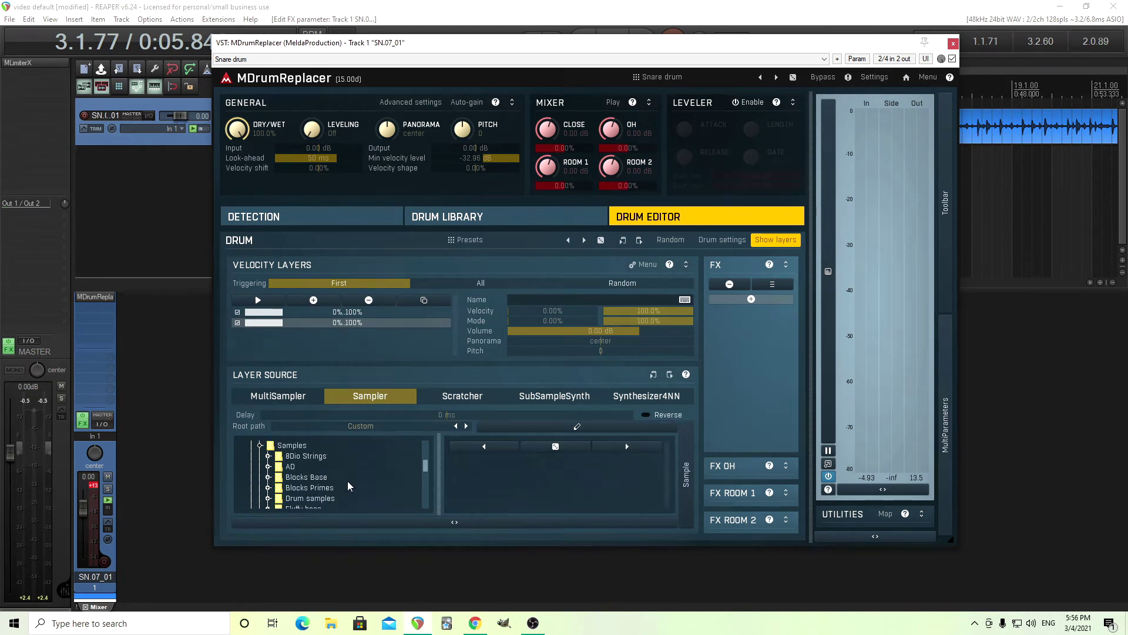
pyautogui.click(268, 498)
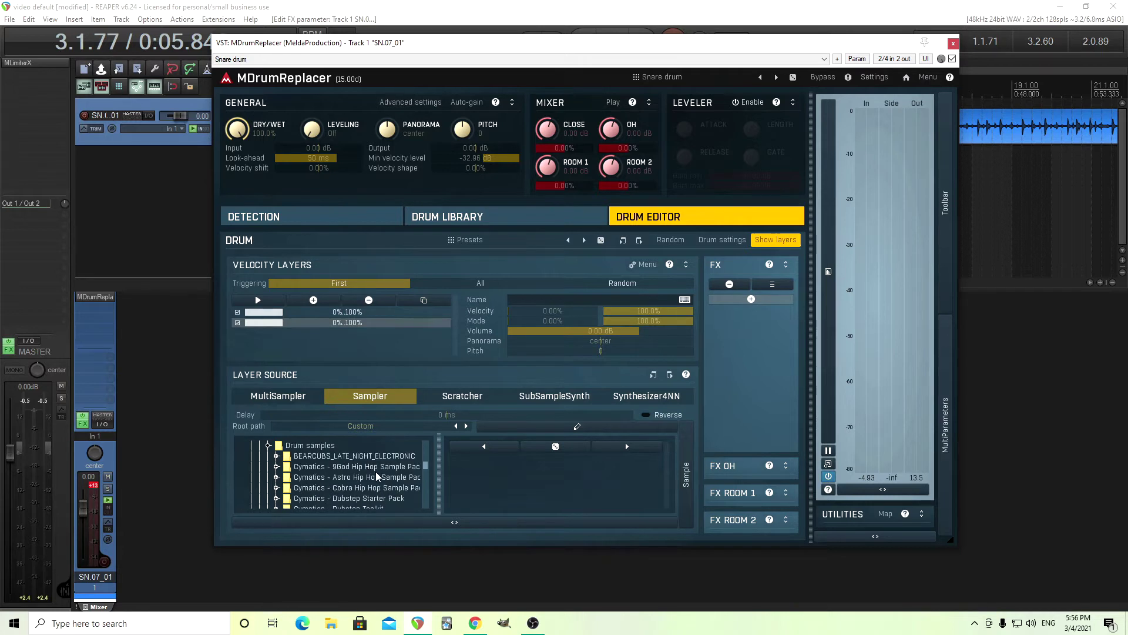
pyautogui.scroll(-1, 377, 476)
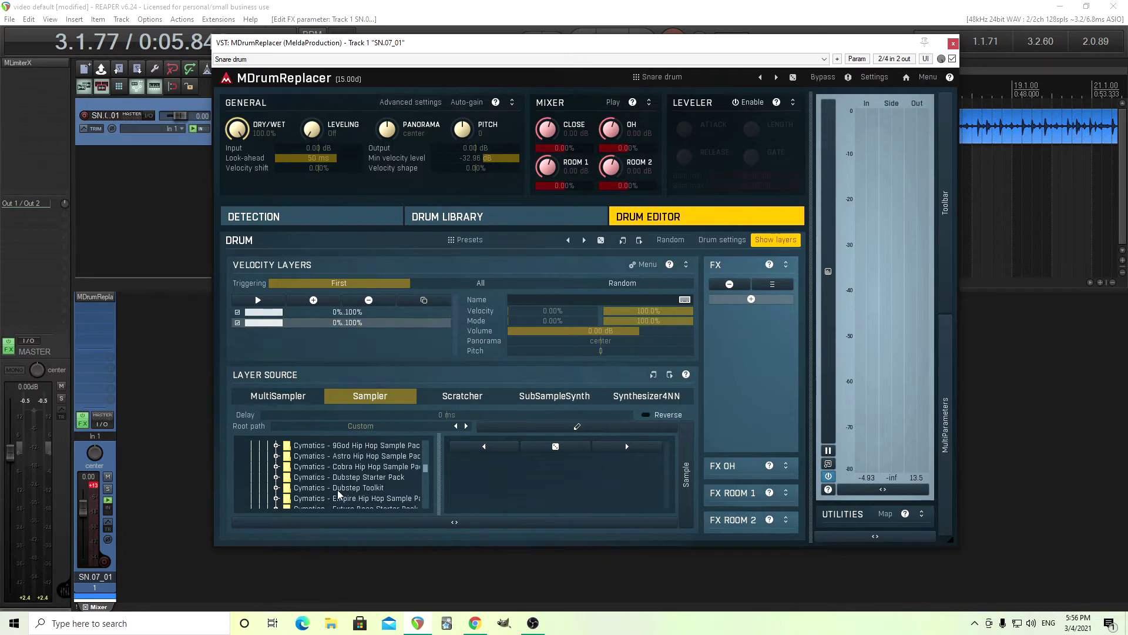
pyautogui.click(278, 488)
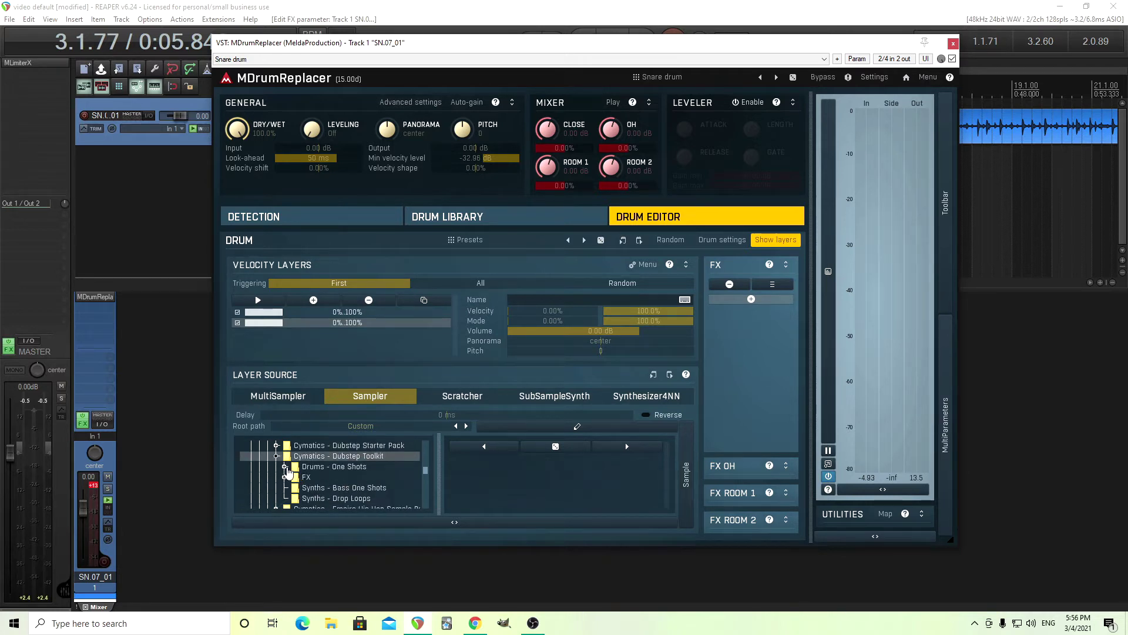
pyautogui.click(285, 467)
pyautogui.click(319, 499)
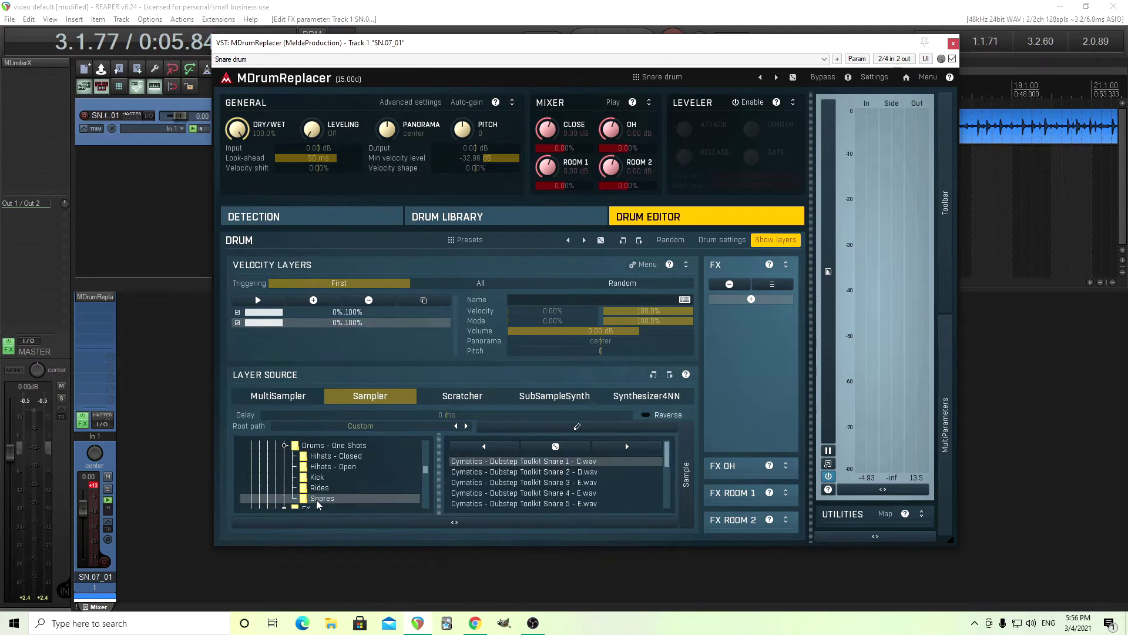
pyautogui.click(528, 494)
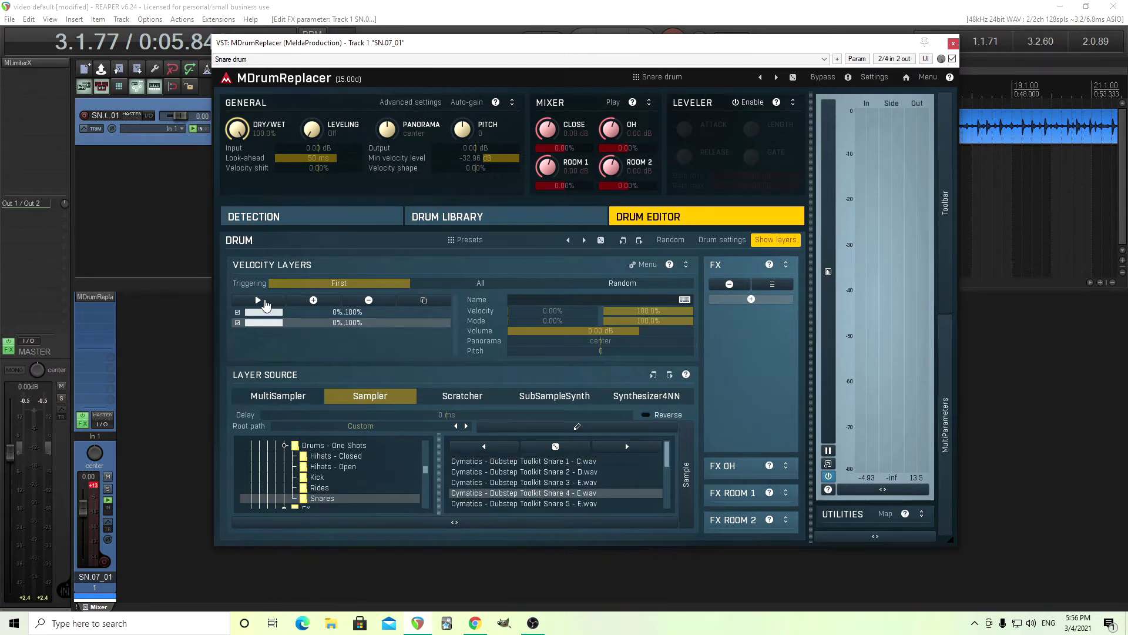
pyautogui.click(259, 301)
# Lower the second layer's volume to about -7.81 dB and audition the layered snare.
pyautogui.moveTo(631, 333); pyautogui.dragTo(591, 333)
pyautogui.click(320, 312)
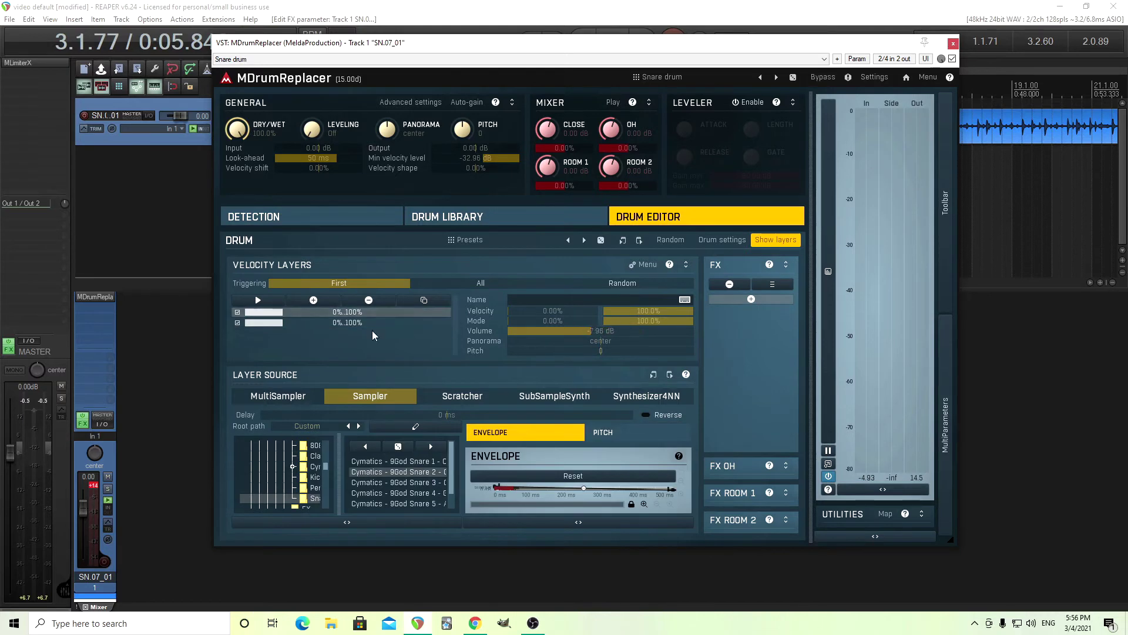
pyautogui.click(324, 322)
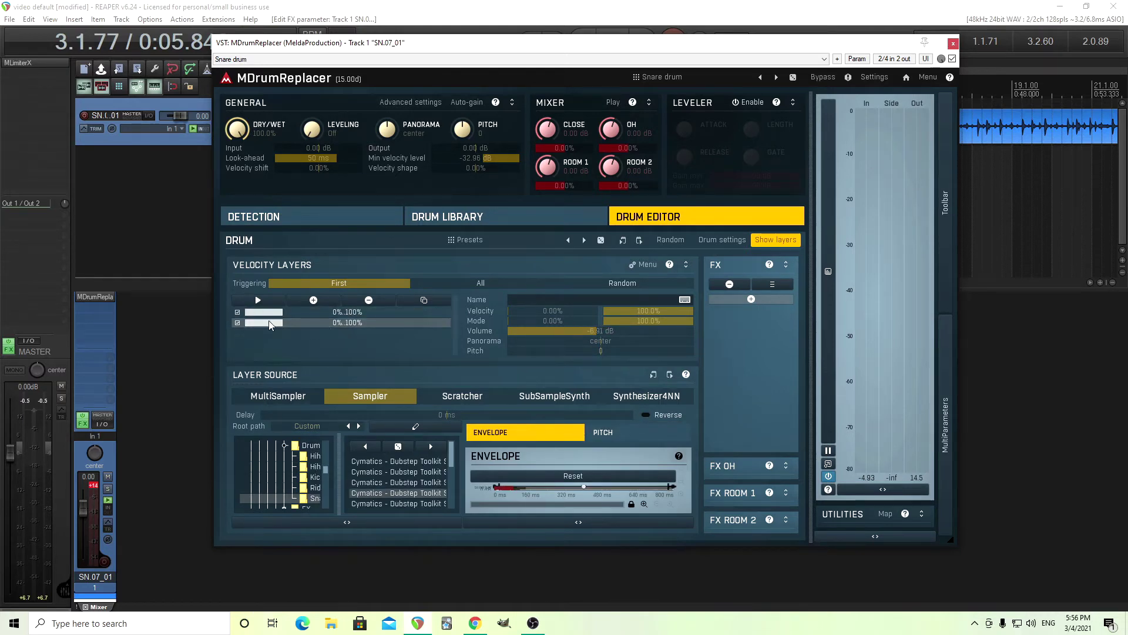
pyautogui.click(258, 302)
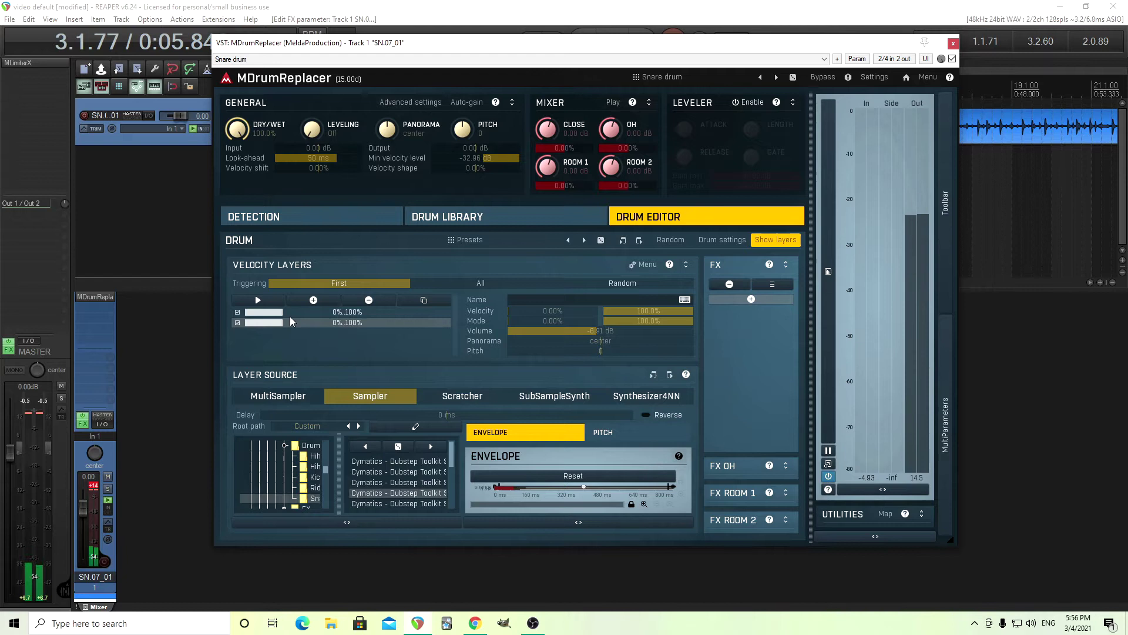
# Reset the first velocity layer's volume to 0.00 dB.
pyautogui.click(259, 308)
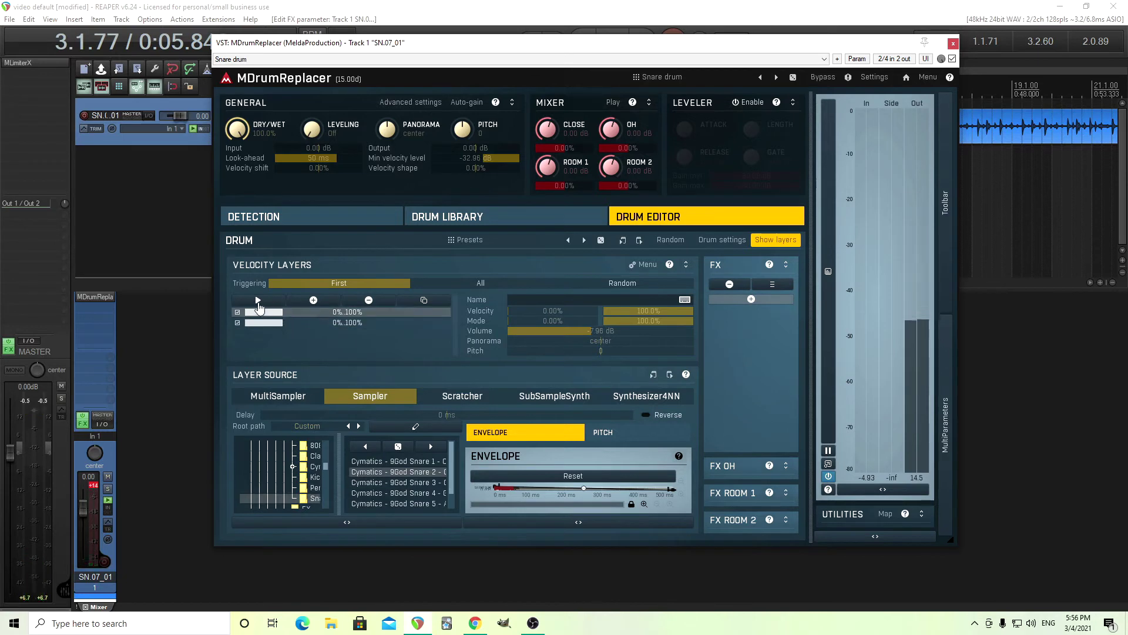
pyautogui.click(316, 324)
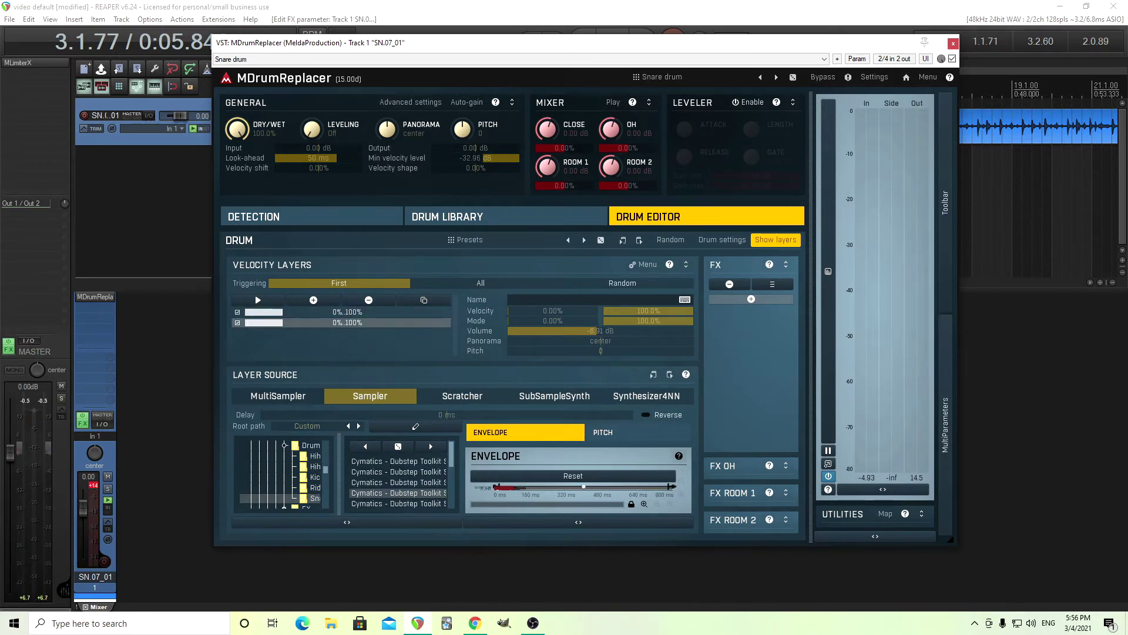
pyautogui.click(385, 312)
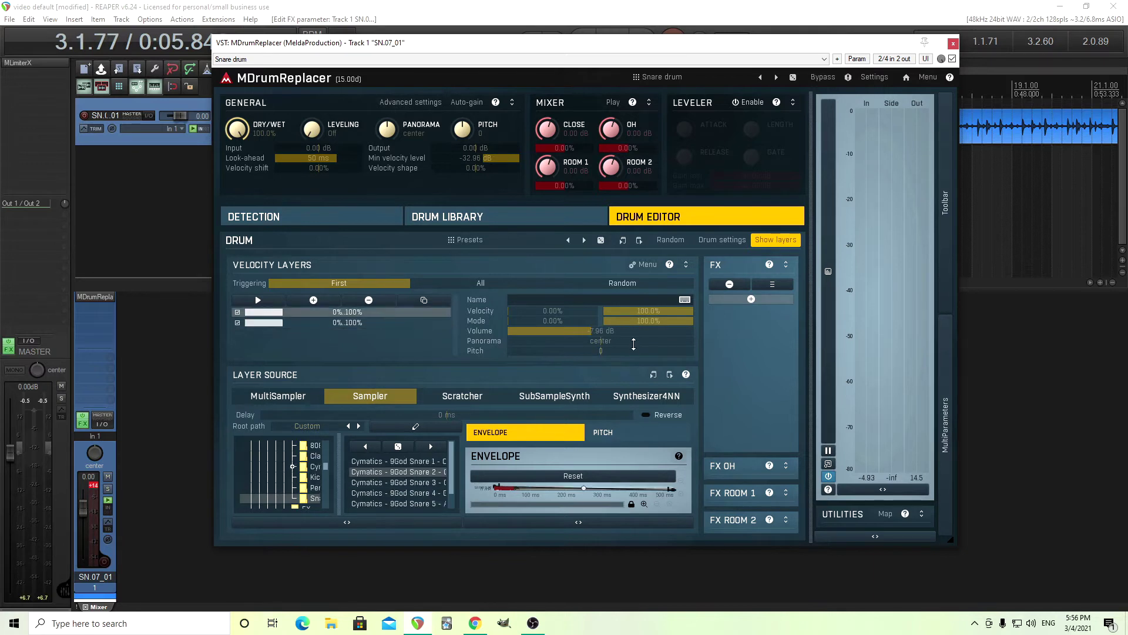
pyautogui.doubleClick(623, 333)
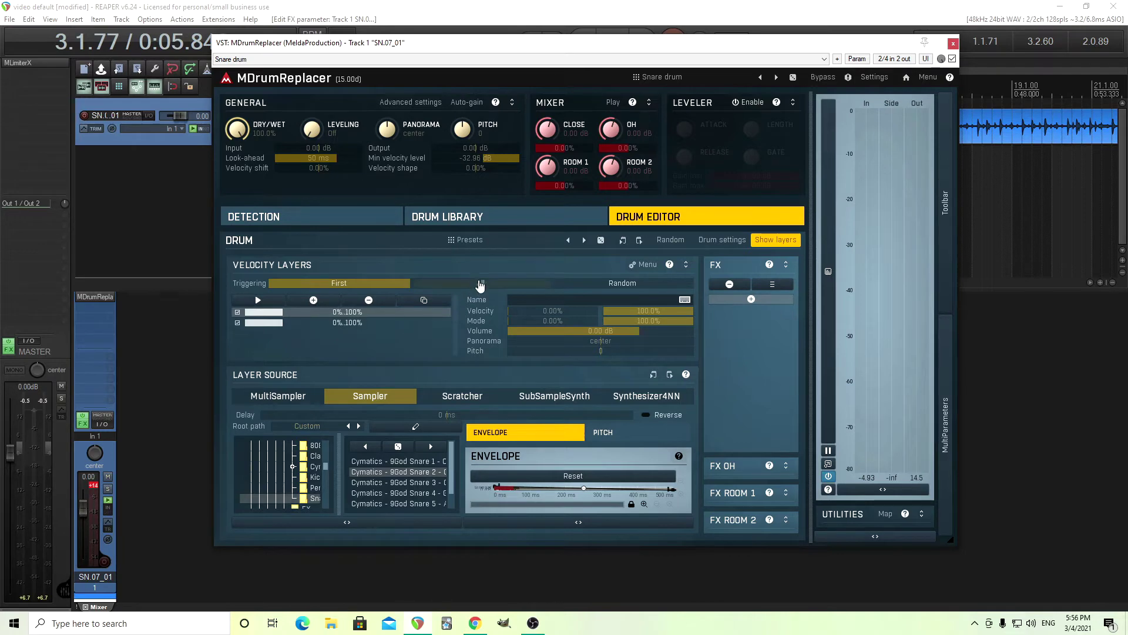
# Set layer triggering to All and start playback of the snare track.
pyautogui.click(482, 284)
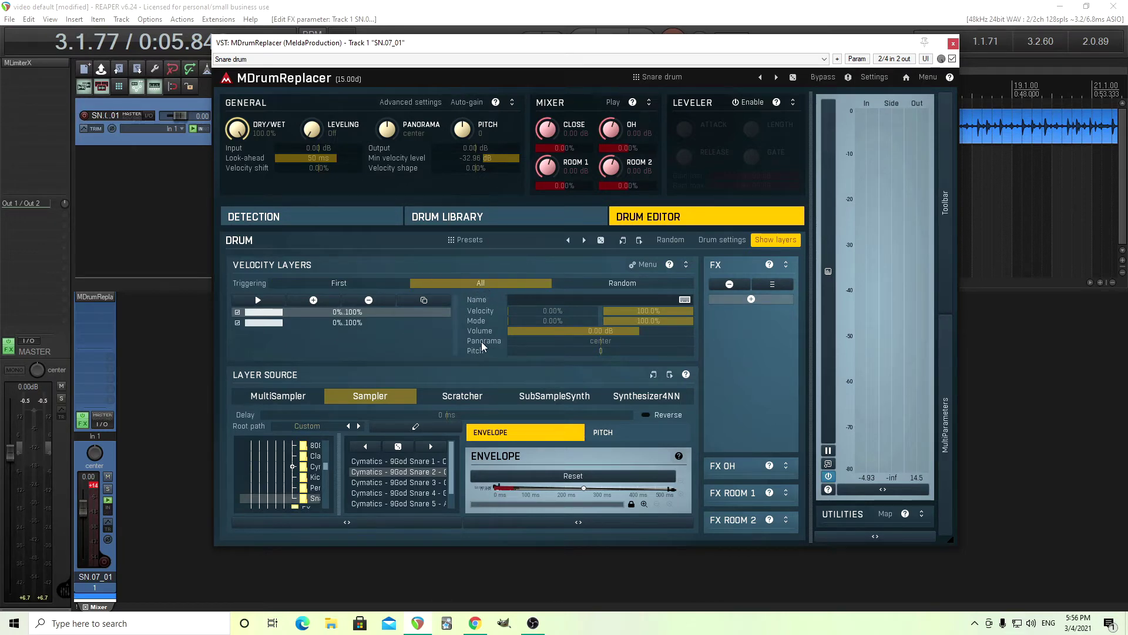
pyautogui.moveTo(521, 53); pyautogui.dragTo(521, 154)
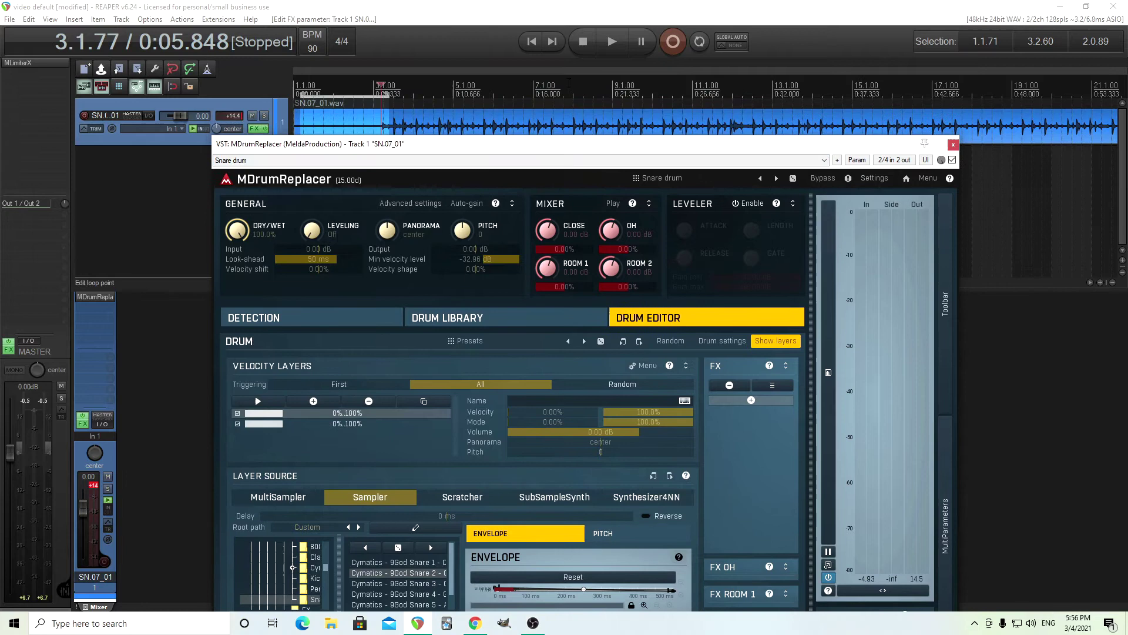
pyautogui.click(608, 45)
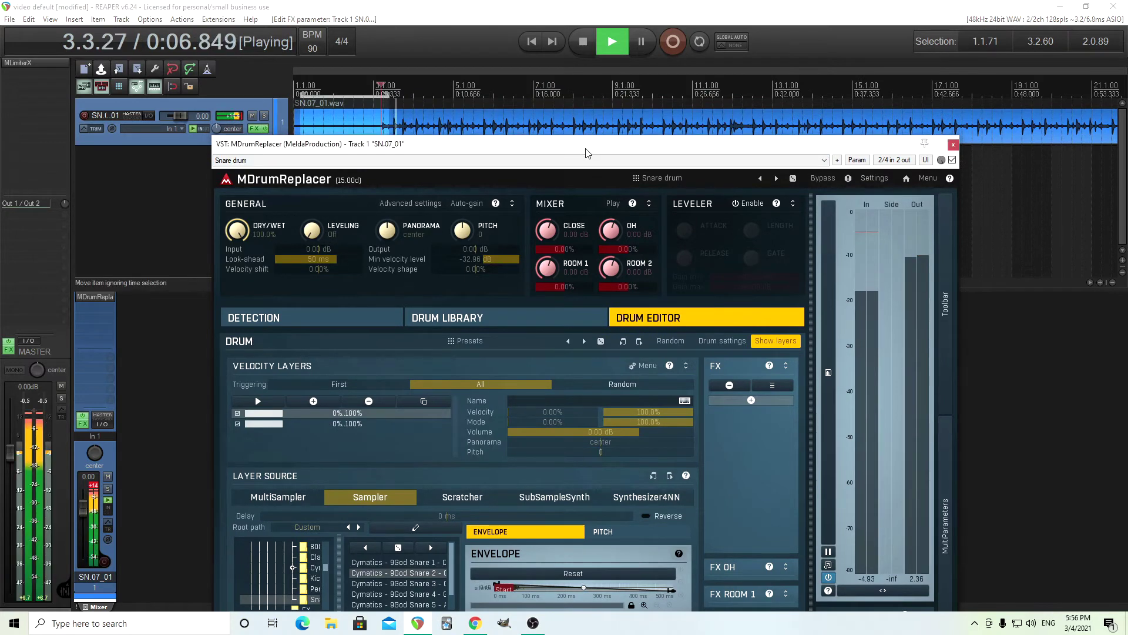
pyautogui.moveTo(529, 144); pyautogui.dragTo(538, 79)
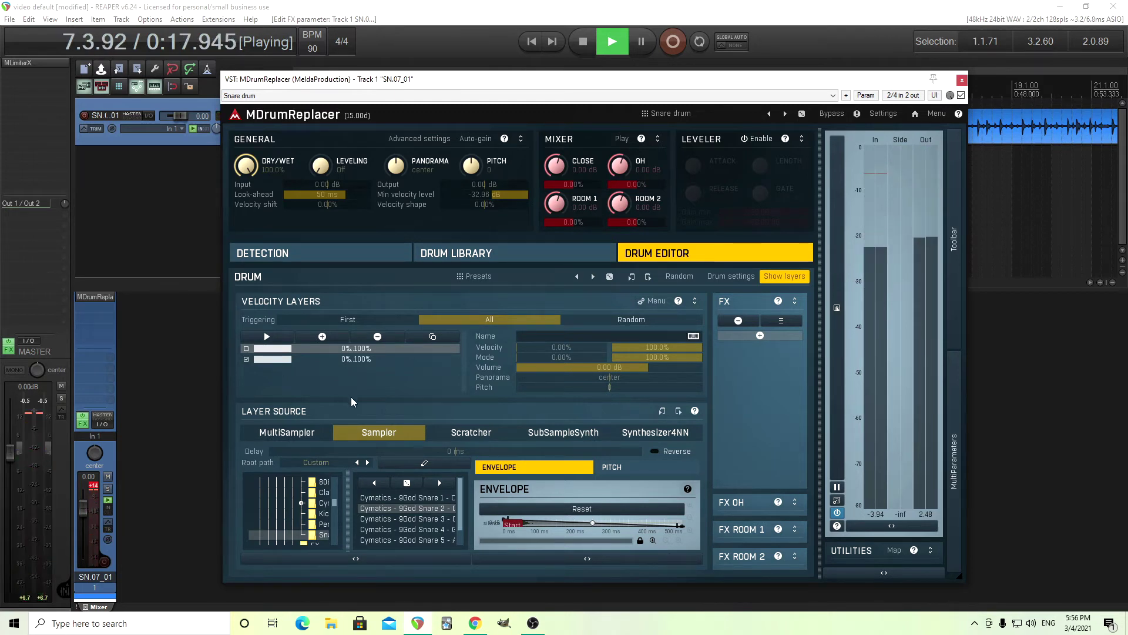
# Re-enable the first layer and bring the second layer down to about -9.59 dB.
pyautogui.click(246, 348)
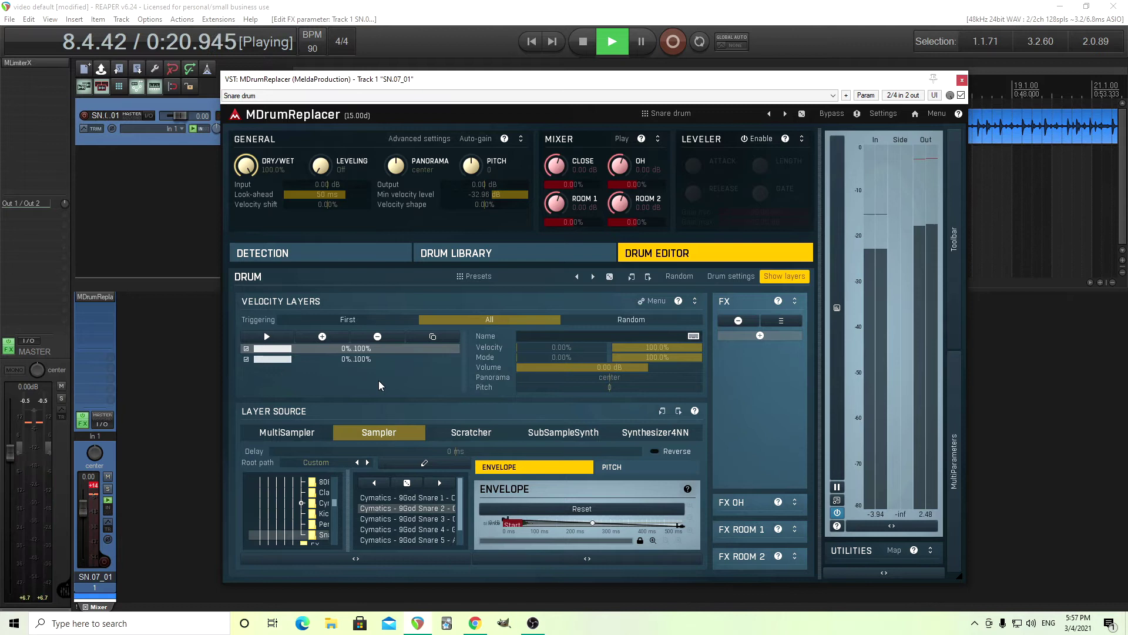
pyautogui.click(403, 359)
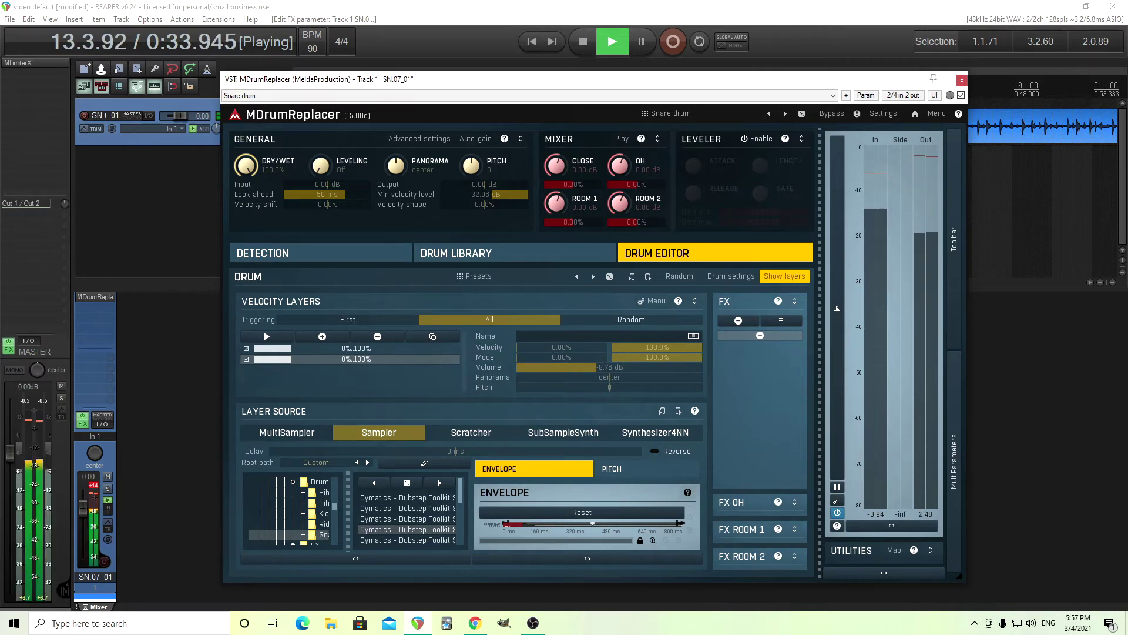
pyautogui.press('space')
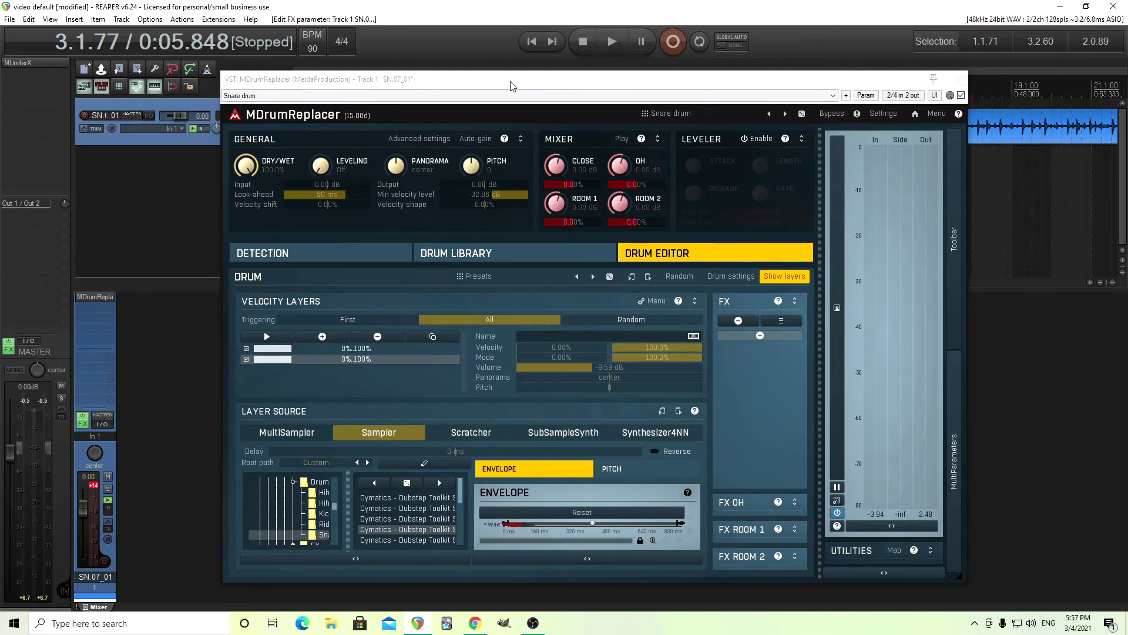
pyautogui.moveTo(511, 85); pyautogui.dragTo(509, 66)
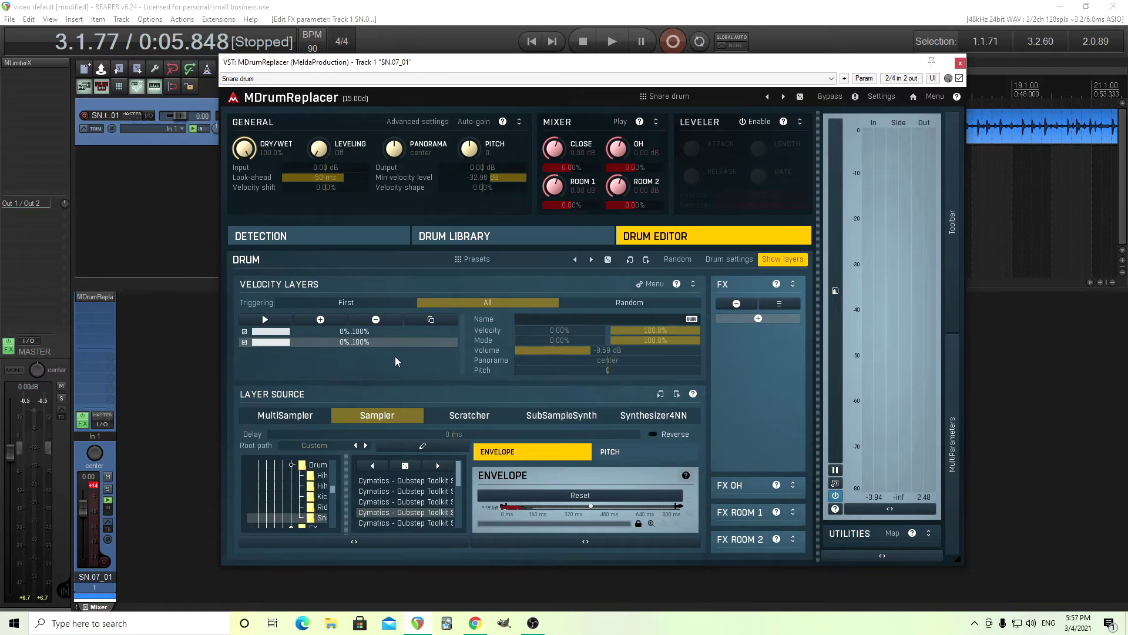
pyautogui.click(321, 320)
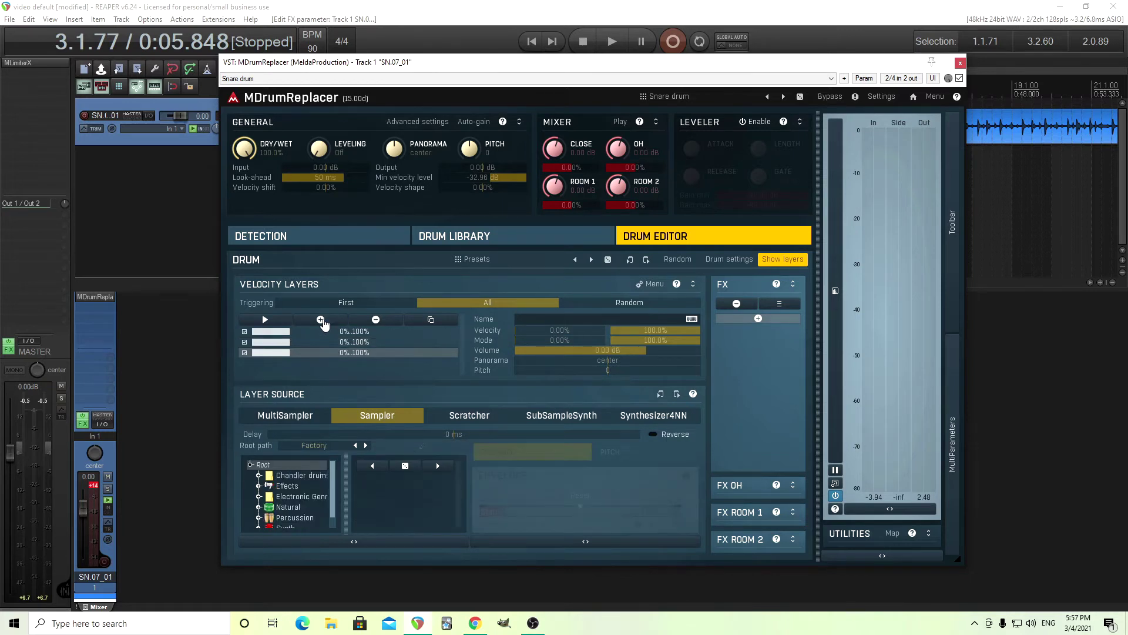
pyautogui.click(321, 320)
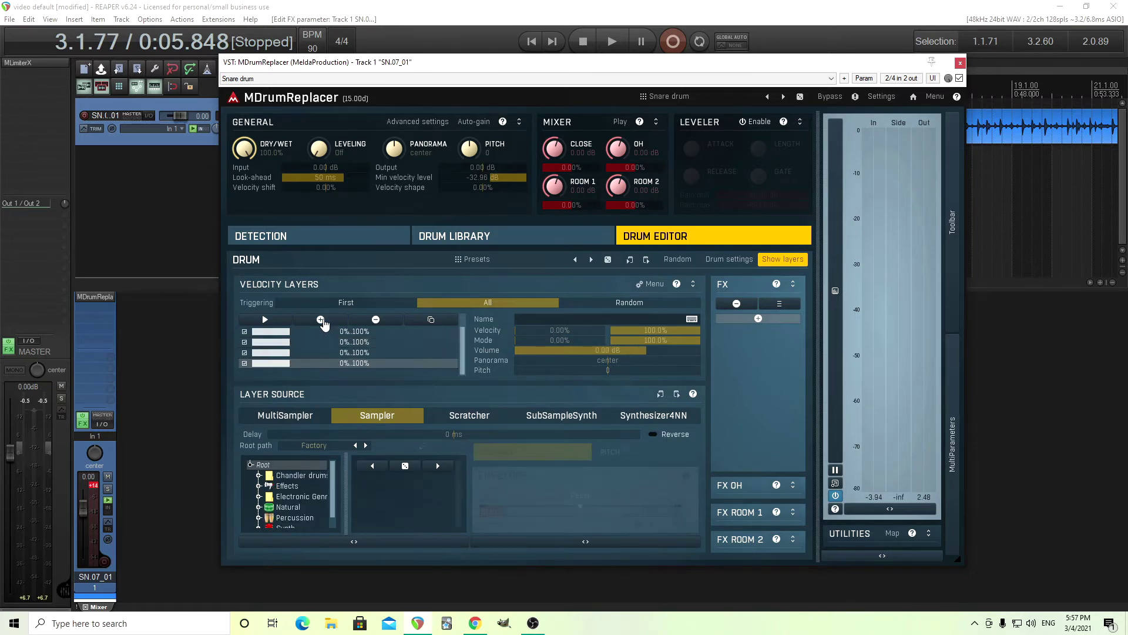
pyautogui.click(376, 319)
pyautogui.click(376, 320)
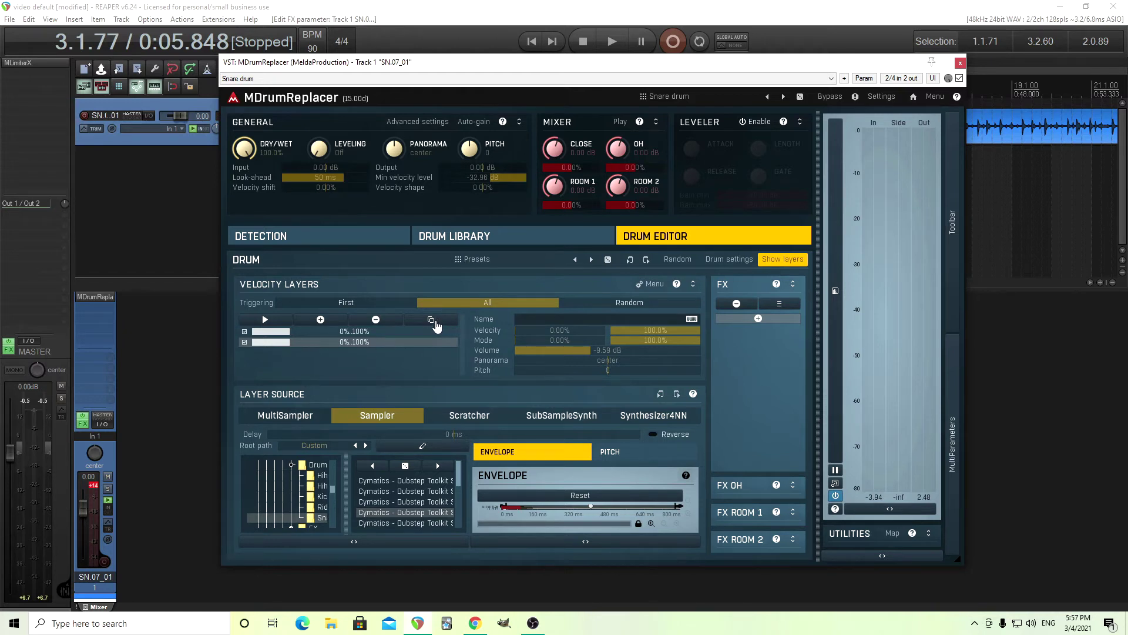
pyautogui.click(432, 321)
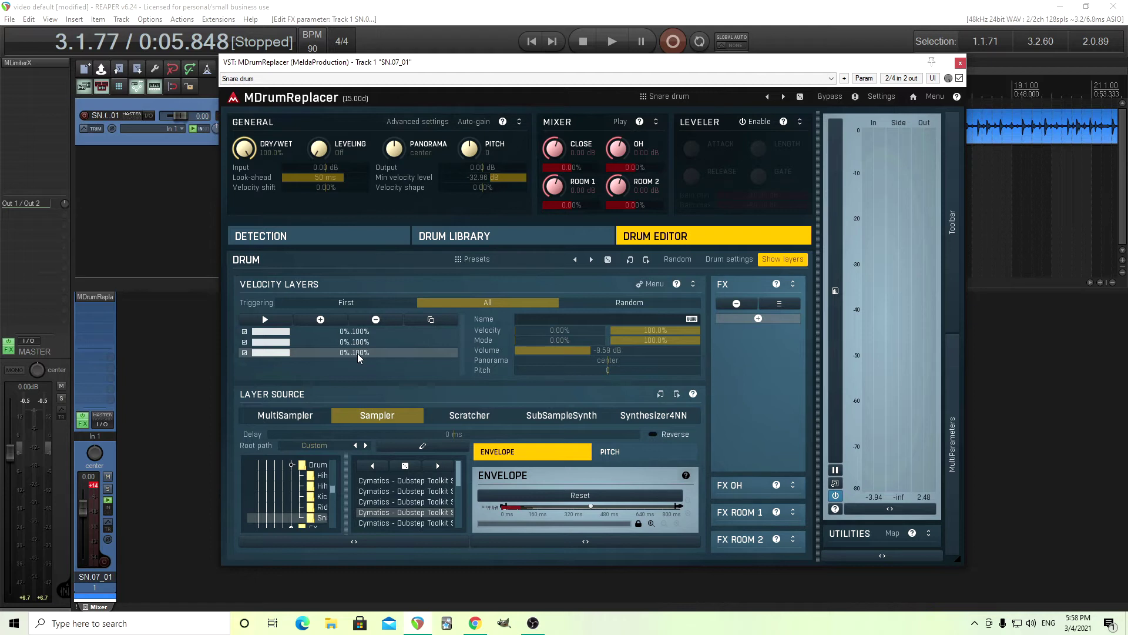
pyautogui.click(375, 321)
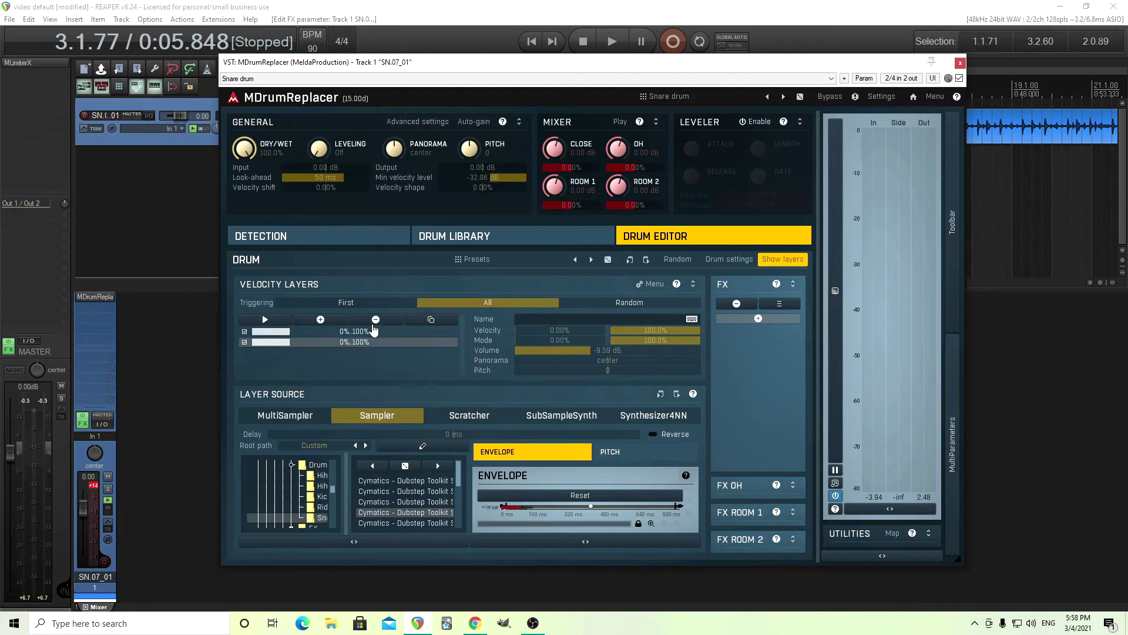
pyautogui.click(366, 333)
pyautogui.click(369, 341)
pyautogui.click(369, 334)
pyautogui.click(371, 340)
# Set the first snare layer's lower velocity bound to 70% using the keypad.
pyautogui.click(370, 334)
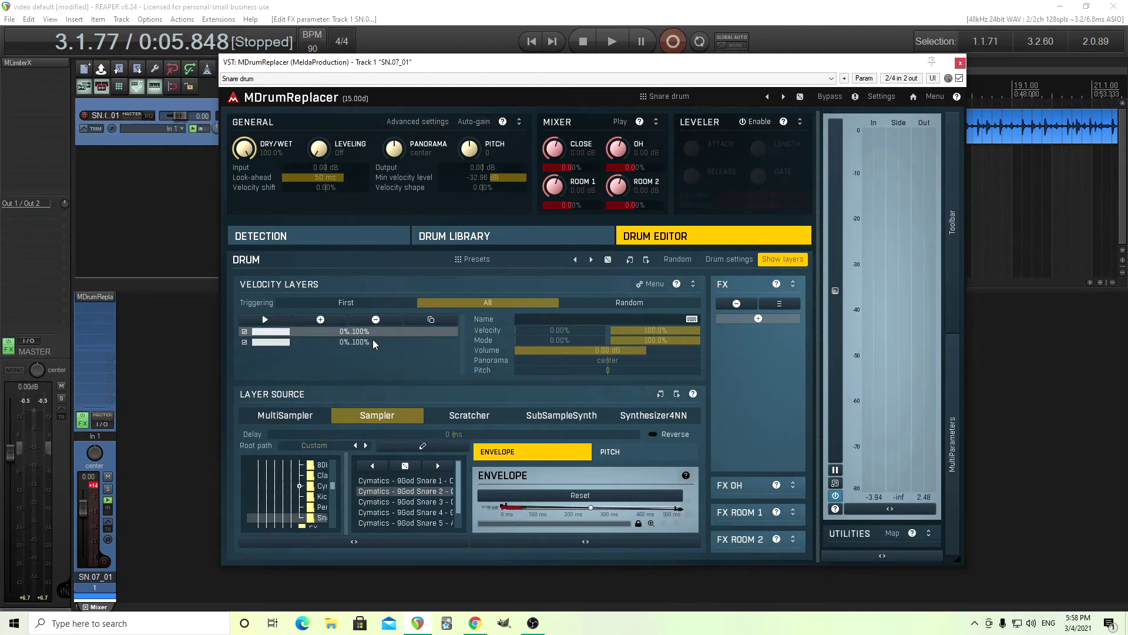
pyautogui.click(373, 342)
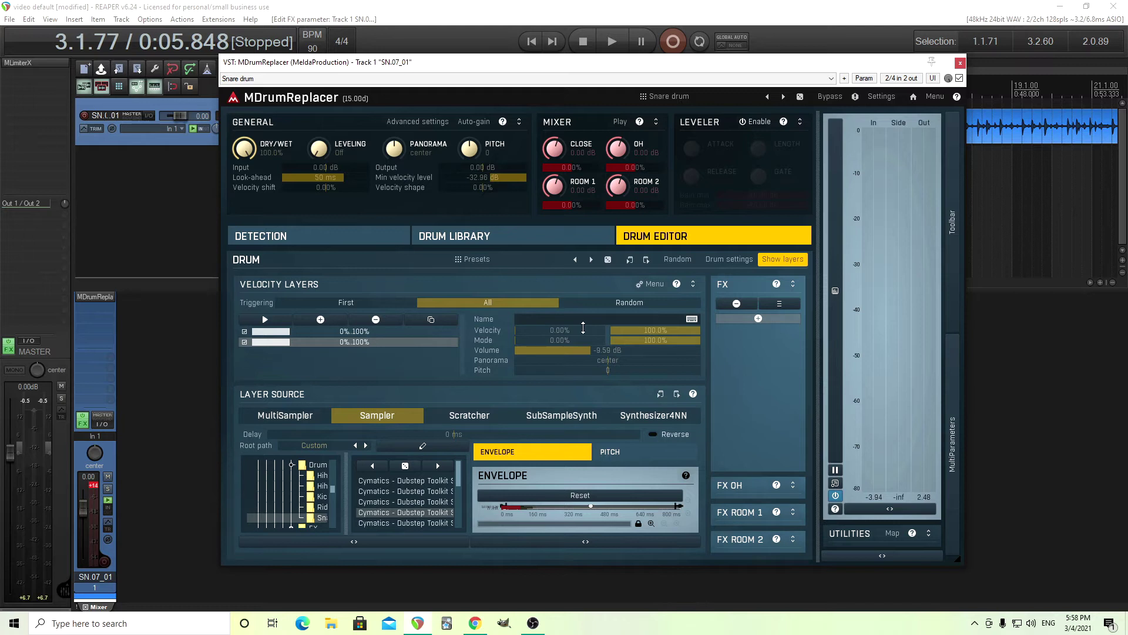
pyautogui.click(408, 333)
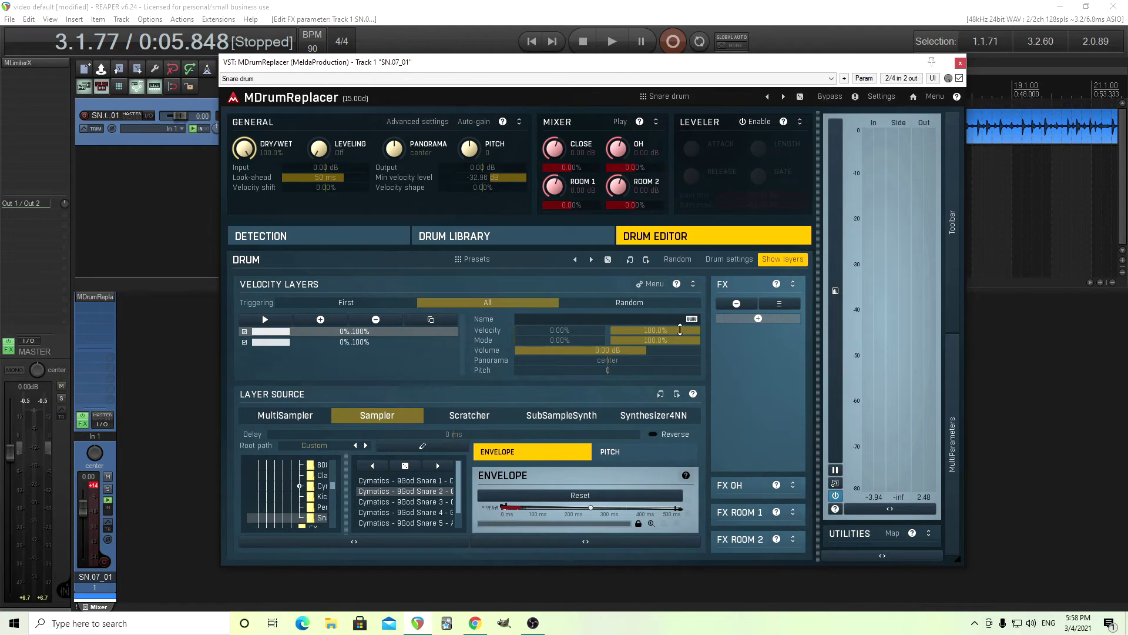
pyautogui.moveTo(584, 329); pyautogui.dragTo(584, 305)
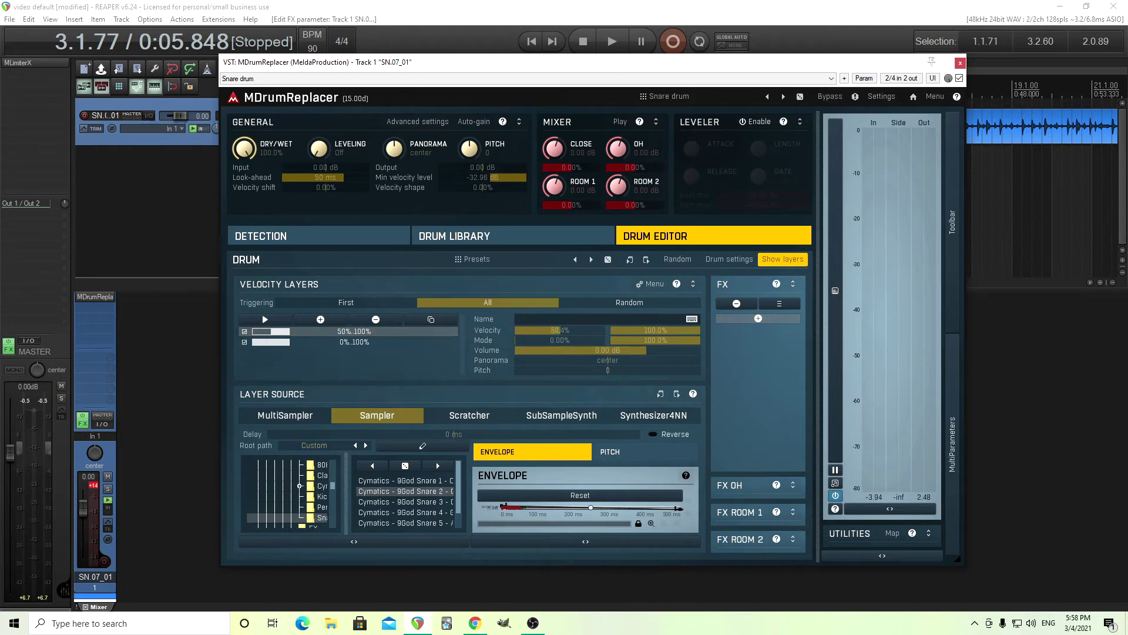
pyautogui.doubleClick(584, 328)
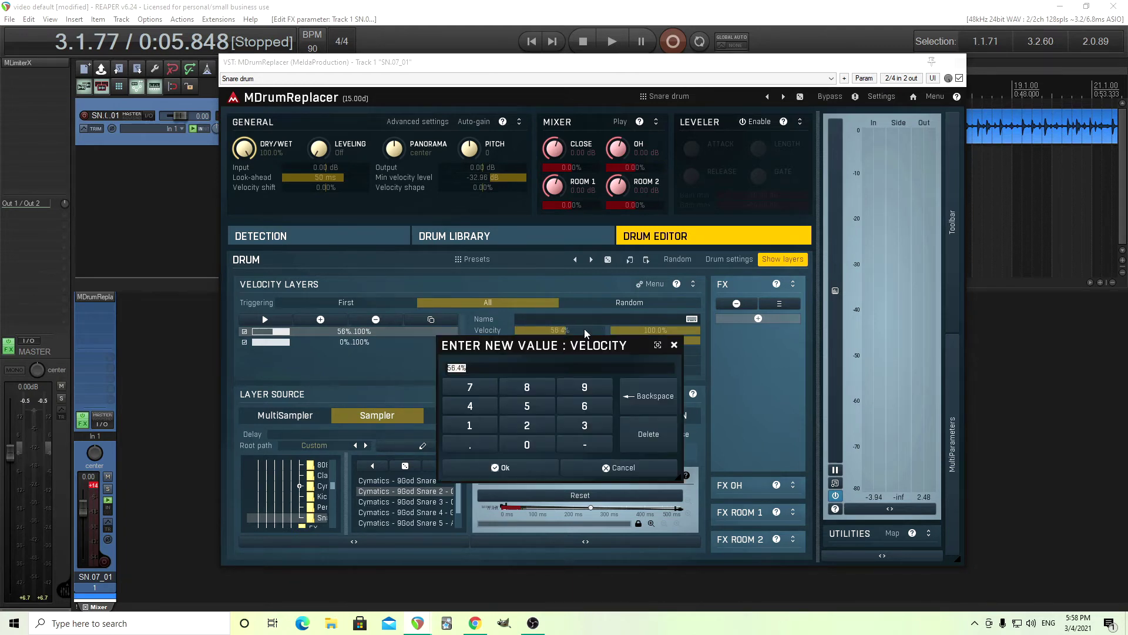
pyautogui.click(492, 394)
pyautogui.click(527, 445)
pyautogui.click(531, 469)
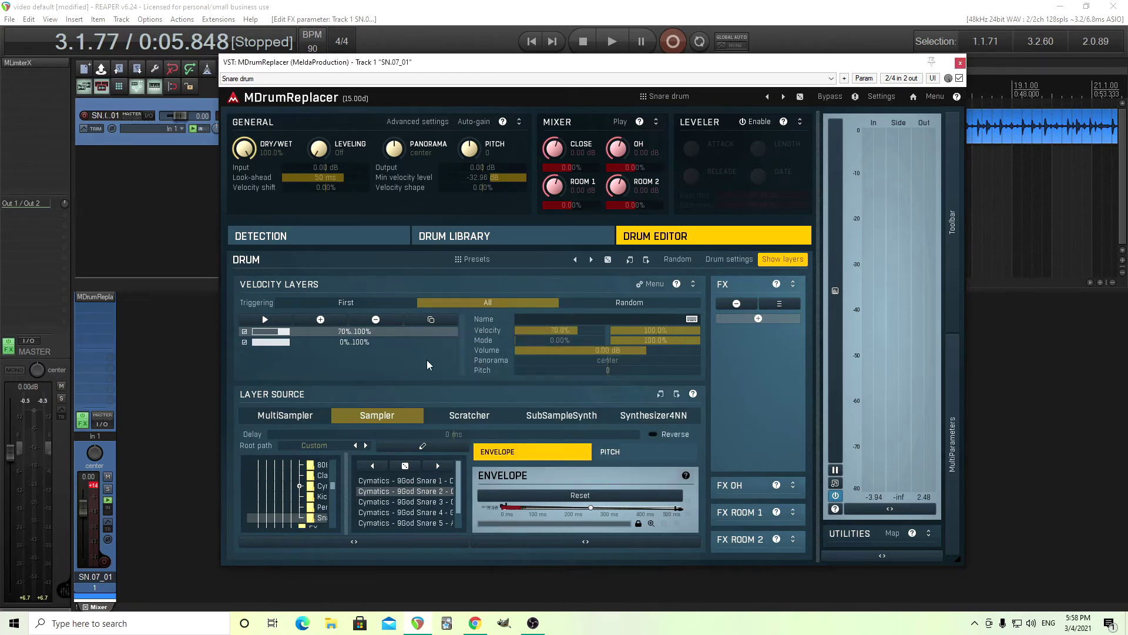
# Set the second snare layer's upper velocity bound to 70%.
pyautogui.click(357, 343)
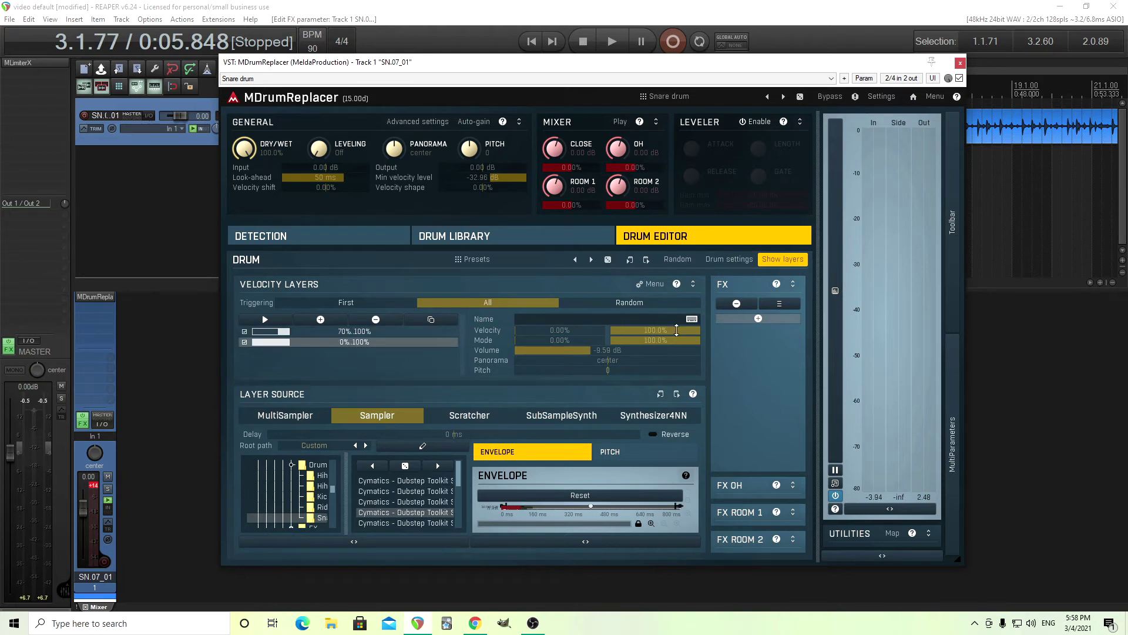
pyautogui.moveTo(677, 329); pyautogui.dragTo(677, 348)
pyautogui.doubleClick(677, 329)
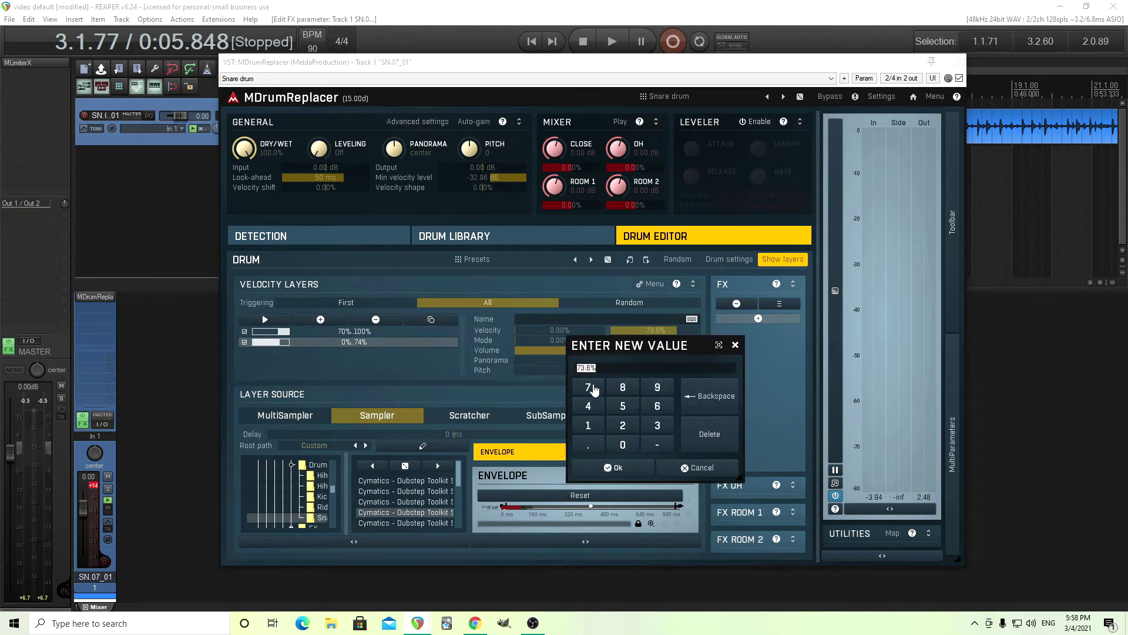
pyautogui.click(589, 387)
pyautogui.click(629, 468)
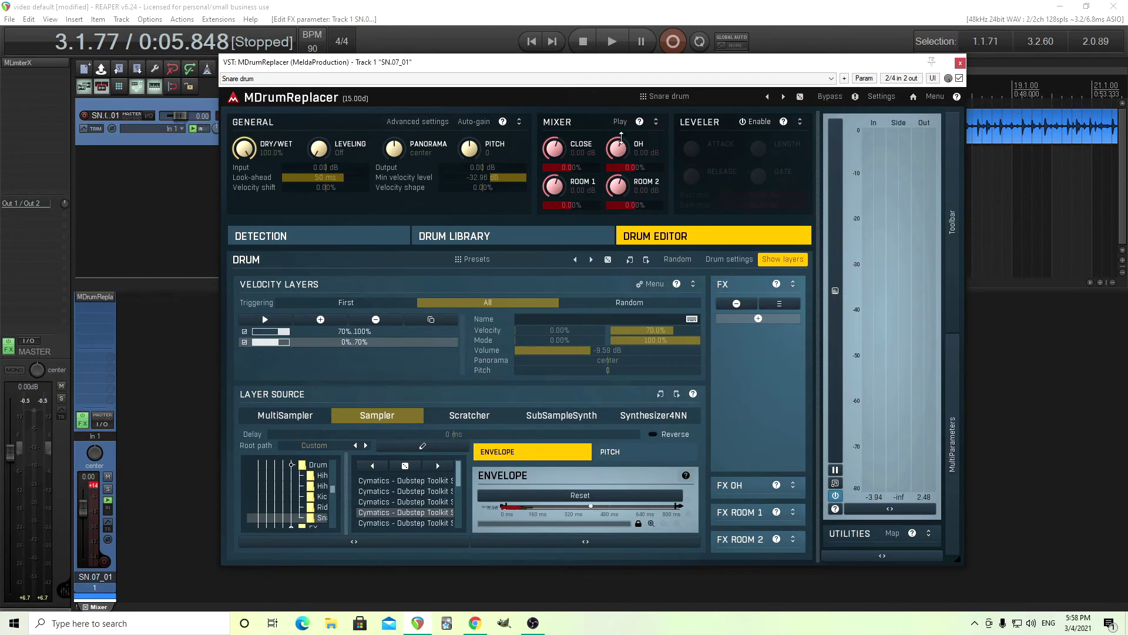
pyautogui.moveTo(609, 69); pyautogui.dragTo(620, 98)
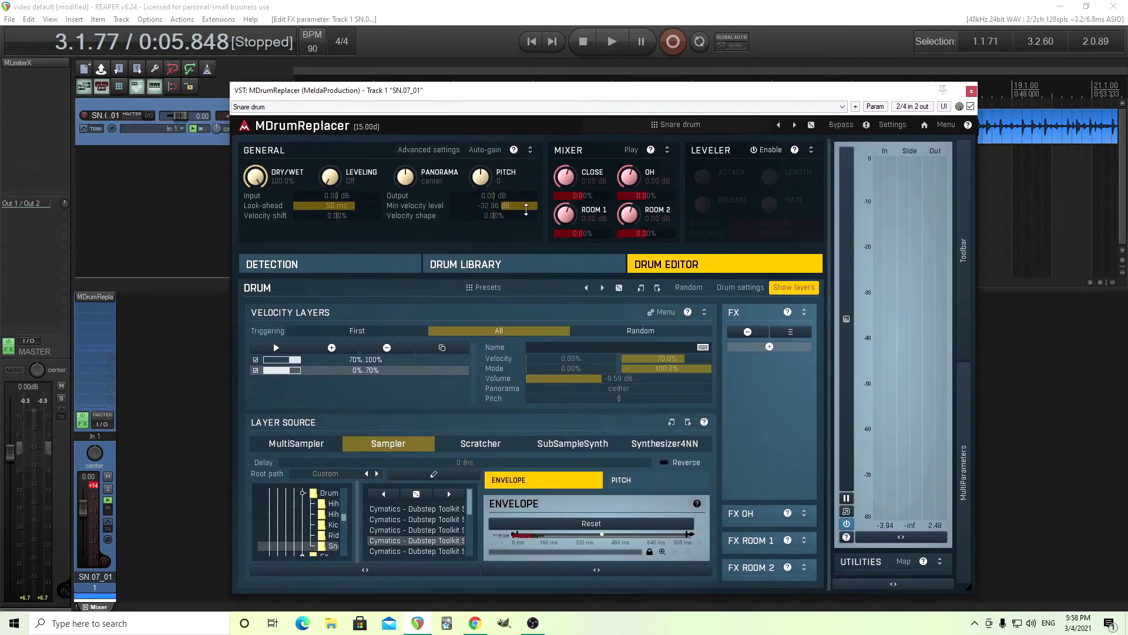
# Audition the 70–100% and 0–70% snare layers, then start playback of the track.
pyautogui.click(291, 361)
pyautogui.click(276, 348)
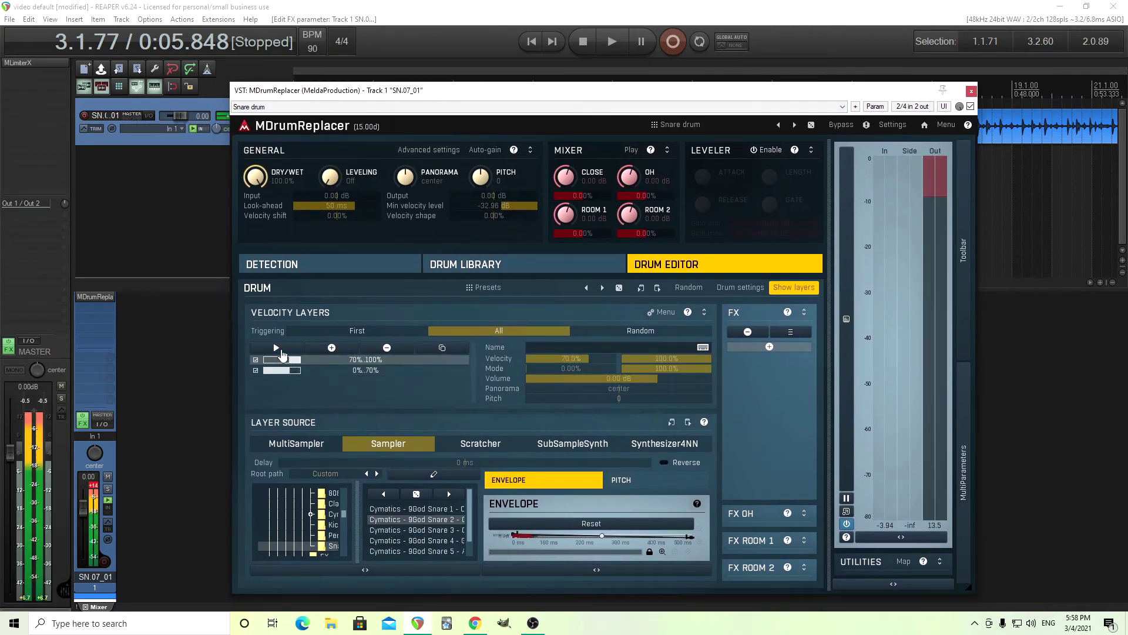
pyautogui.click(290, 370)
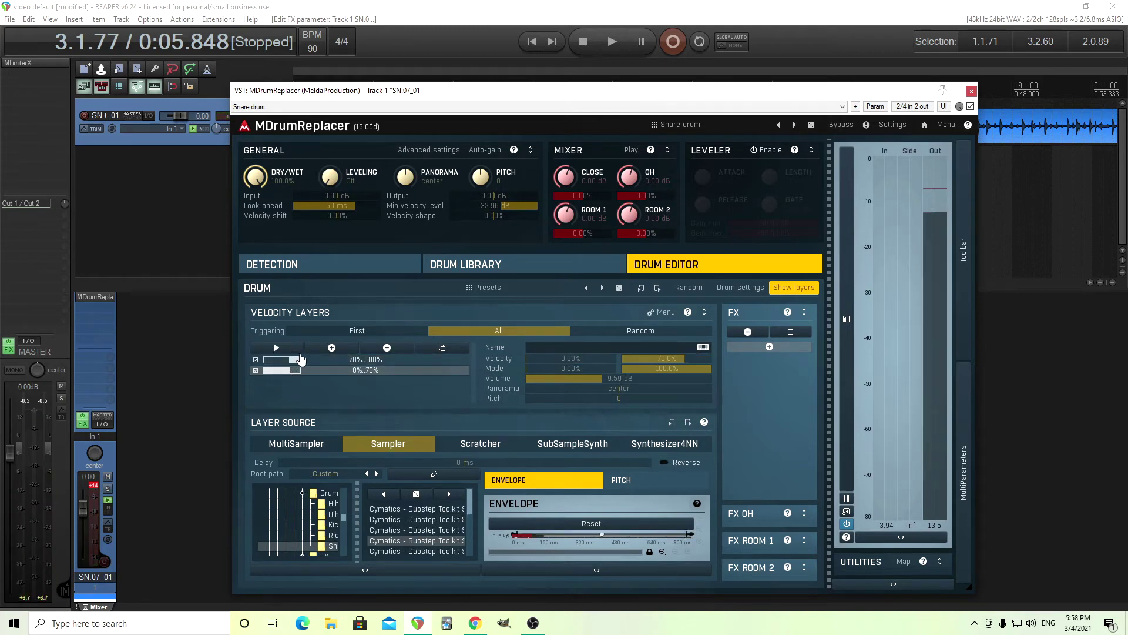
pyautogui.click(611, 47)
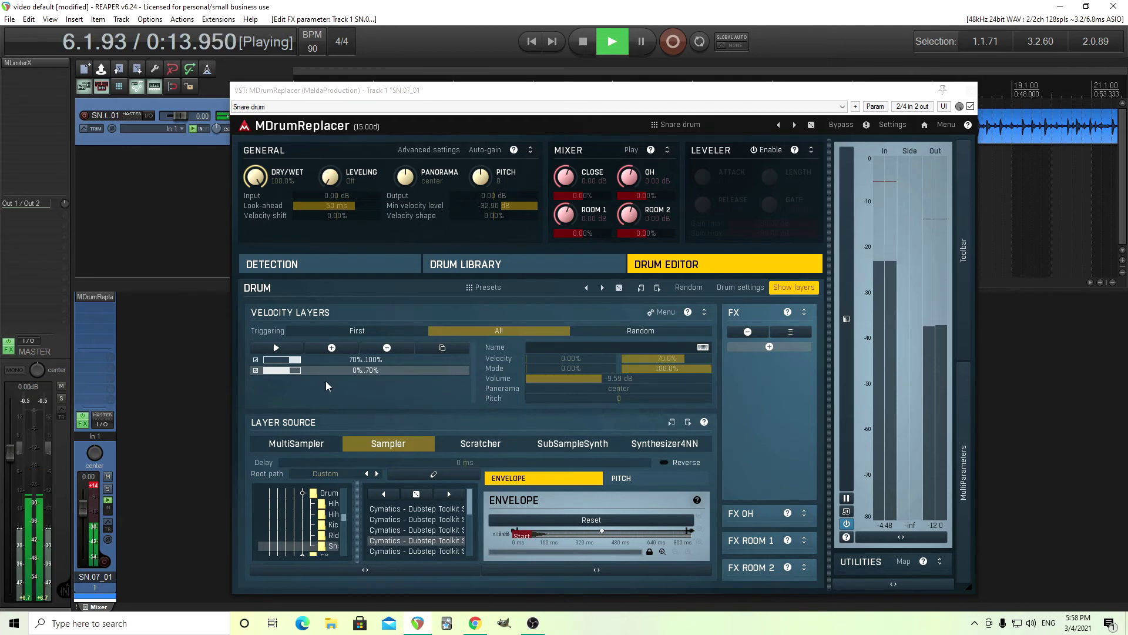
# Drag the upper layer's lower velocity bound down to 50% during playback, then stop.
pyautogui.click(344, 358)
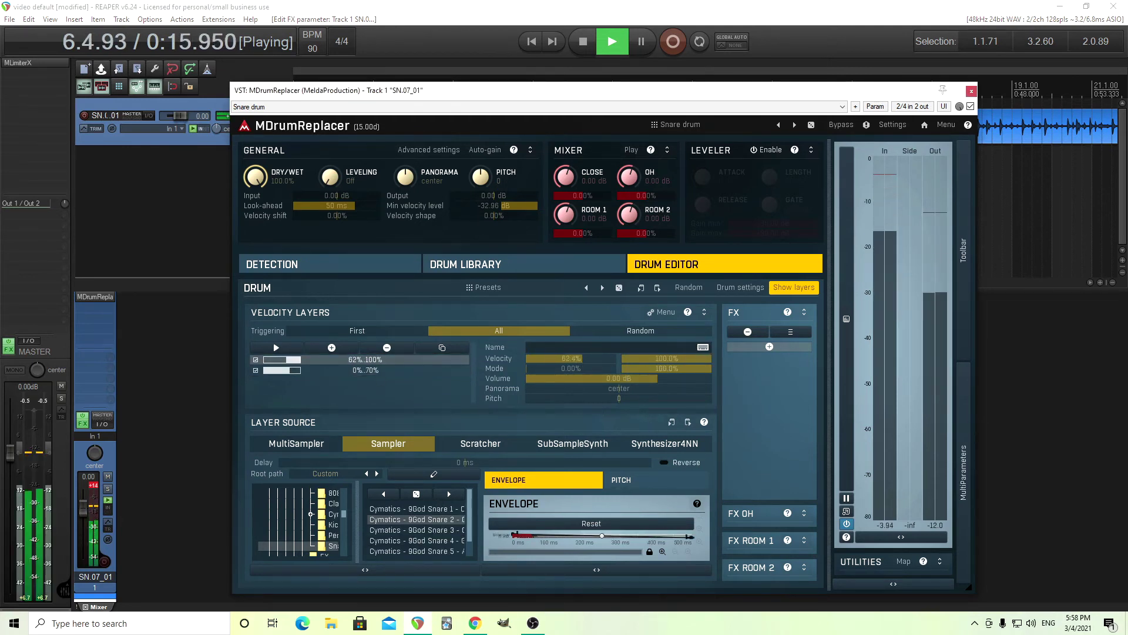
pyautogui.moveTo(345, 358); pyautogui.dragTo(384, 383)
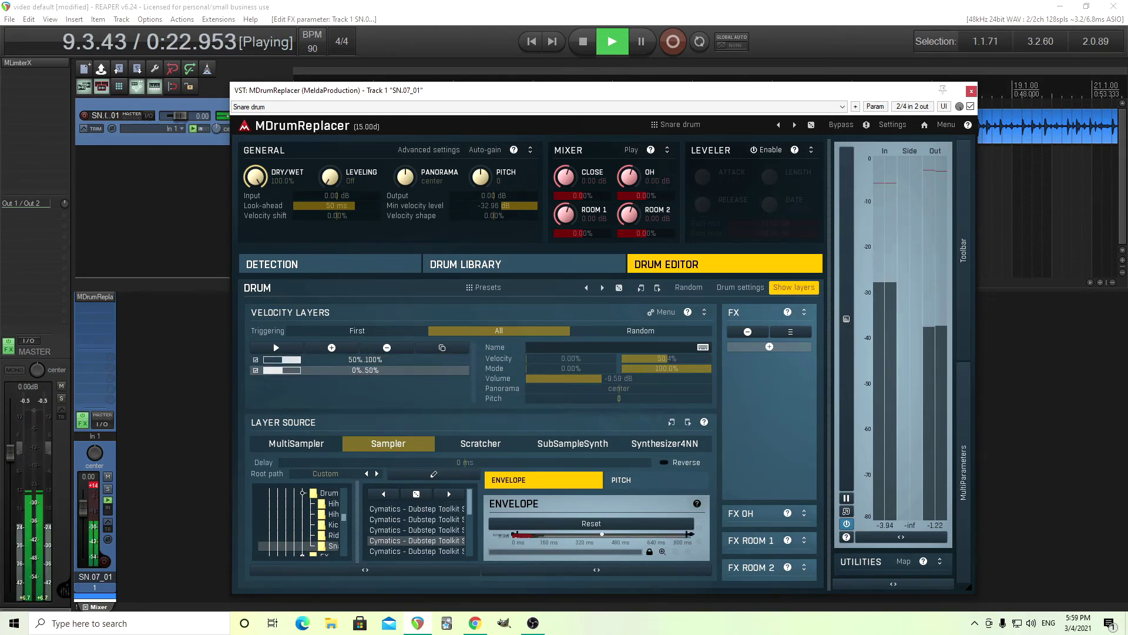
pyautogui.click(581, 47)
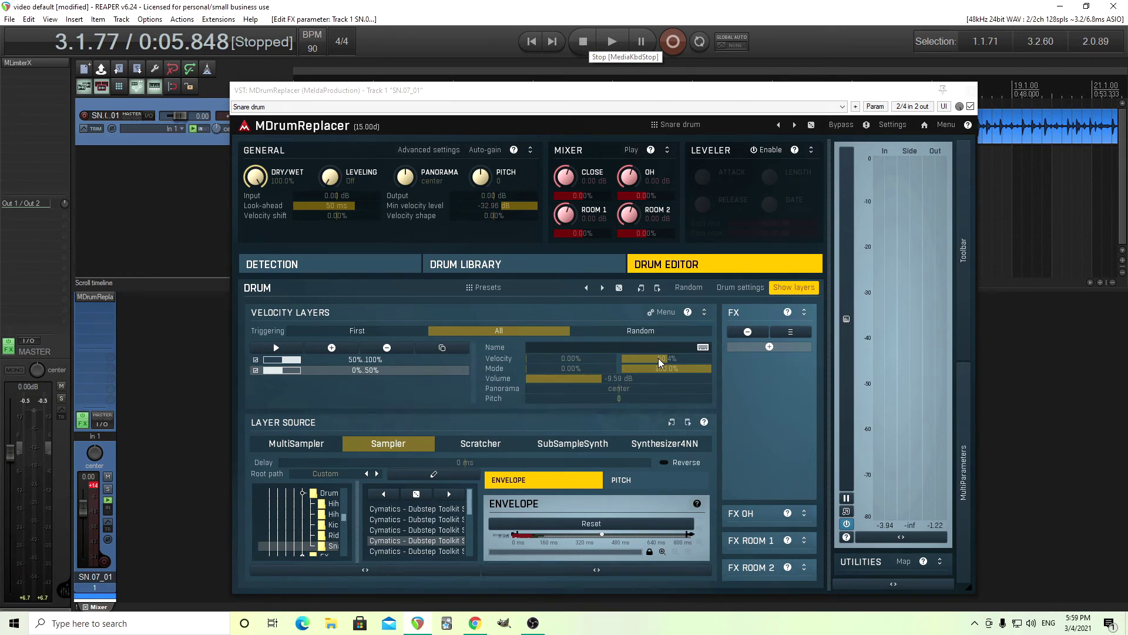
pyautogui.click(353, 362)
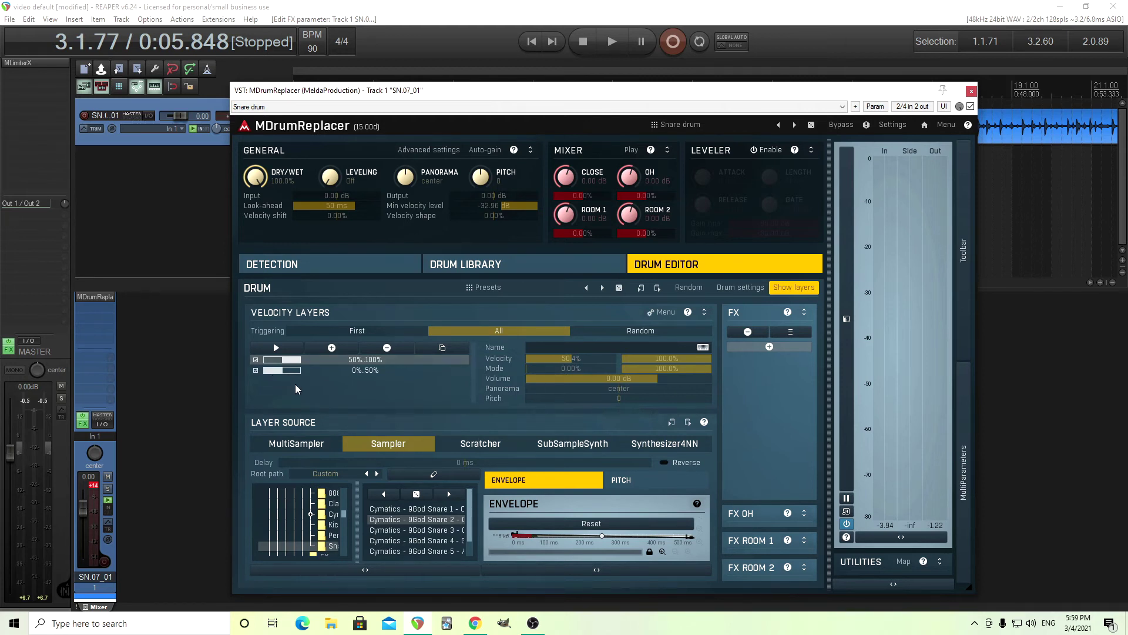
# Reset both snare layers' velocity ranges to the full 0–100%.
pyautogui.doubleClick(563, 358)
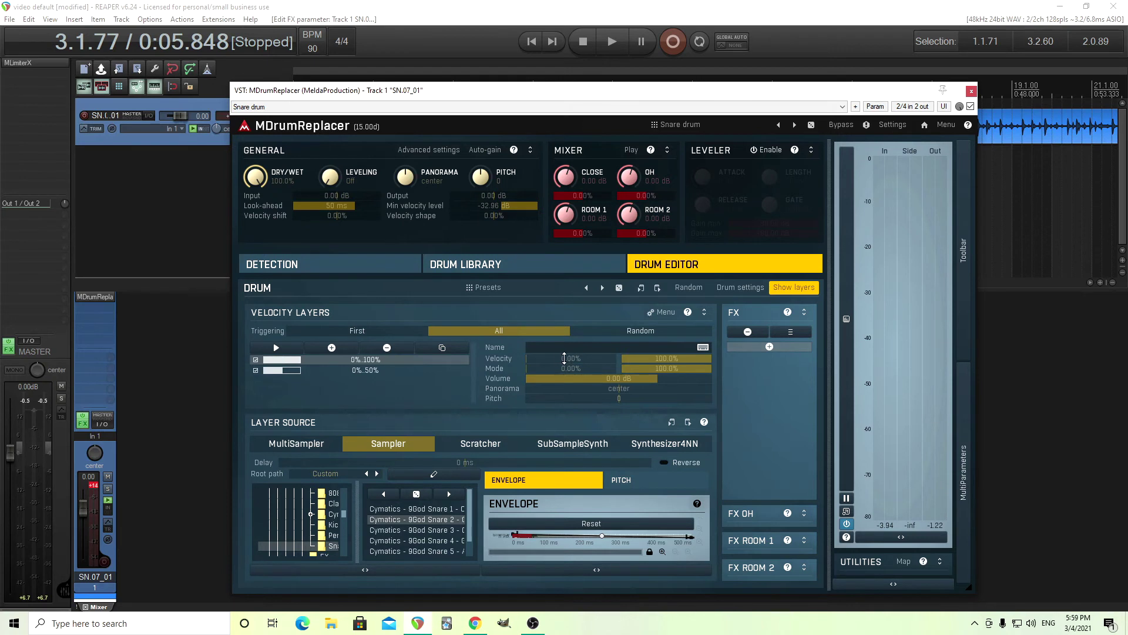
pyautogui.click(281, 369)
pyautogui.doubleClick(656, 358)
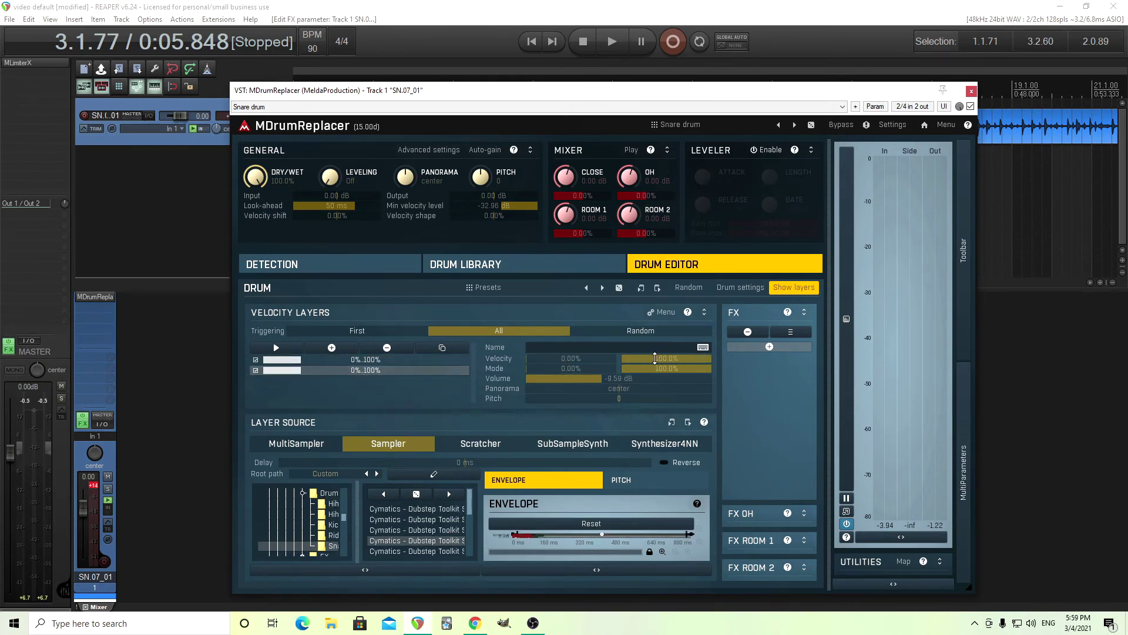
# Set layer triggering to Random and play the track back to hear it.
pyautogui.click(635, 333)
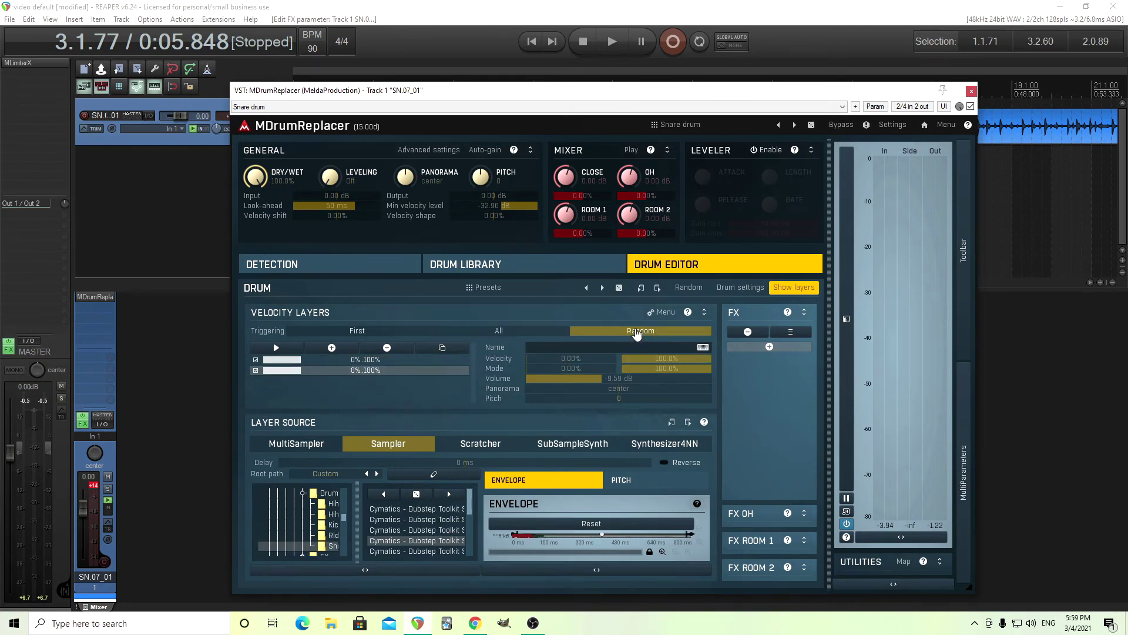
pyautogui.click(612, 51)
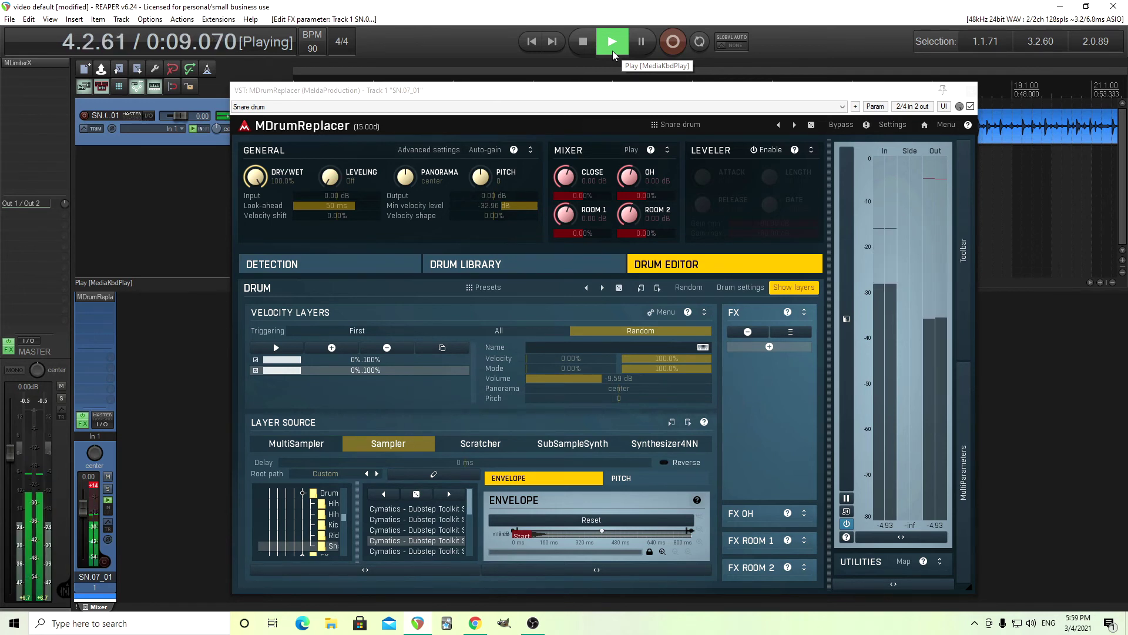
pyautogui.click(583, 46)
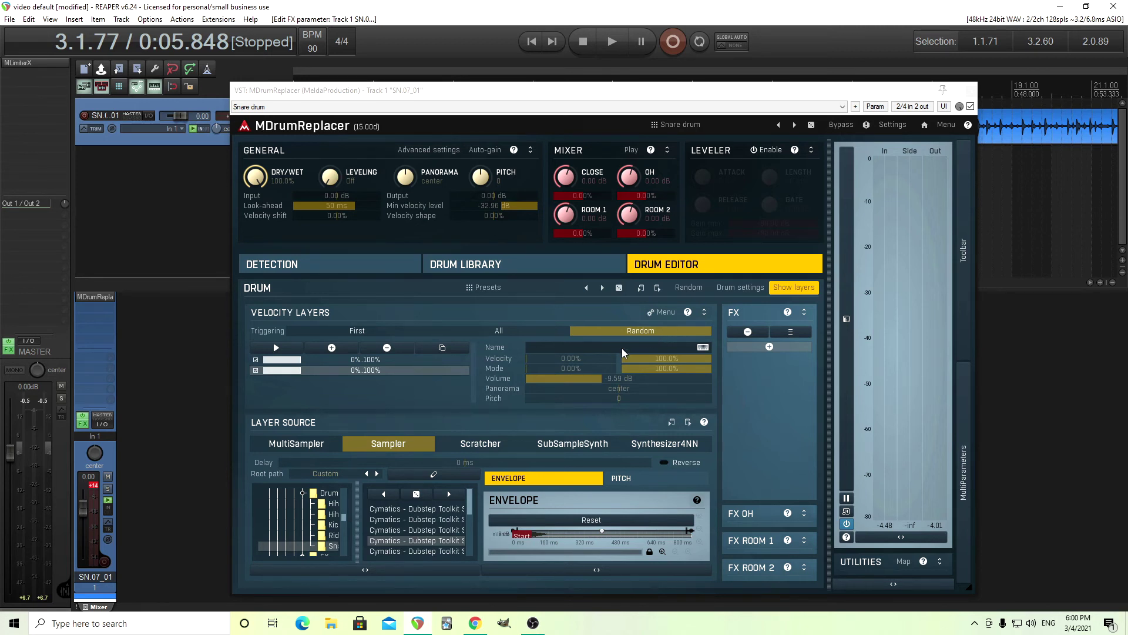
pyautogui.click(666, 313)
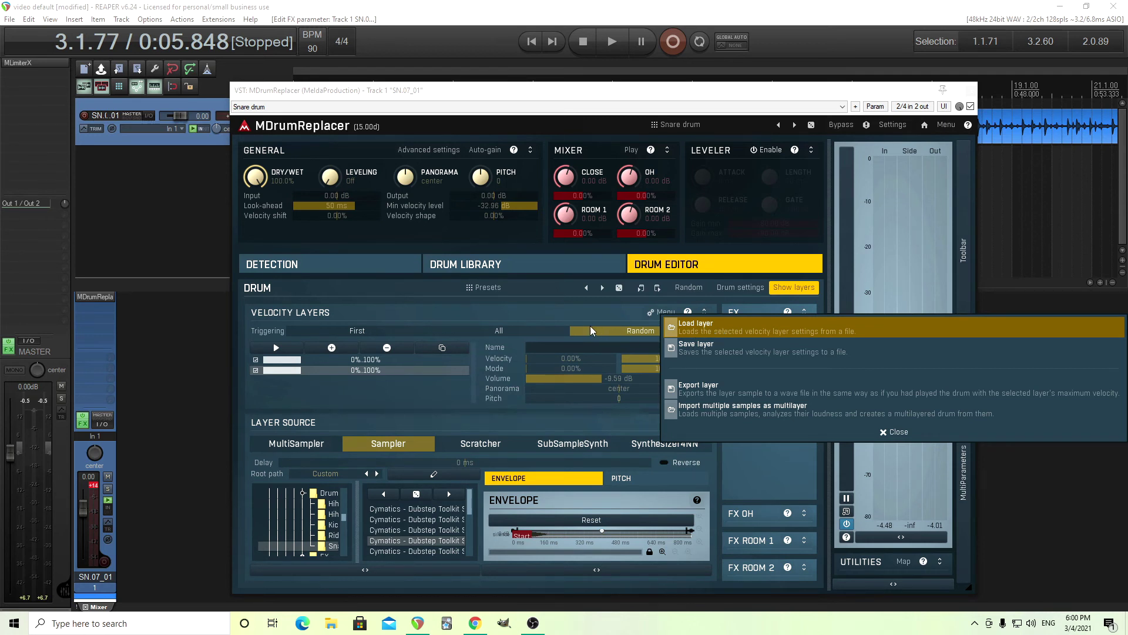
pyautogui.click(556, 312)
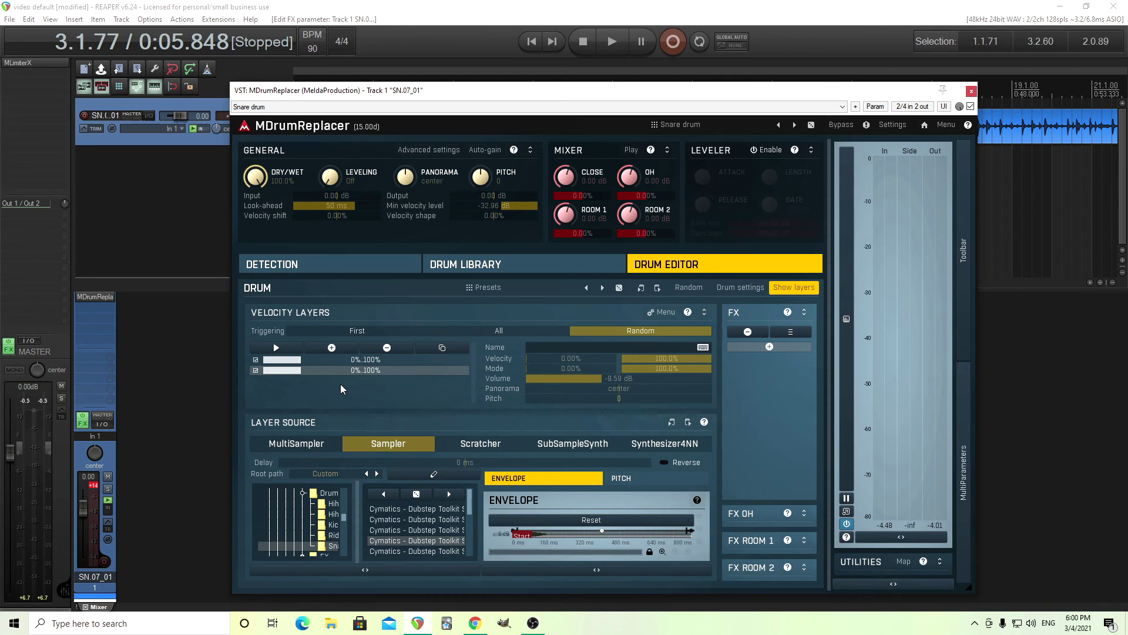
pyautogui.click(663, 314)
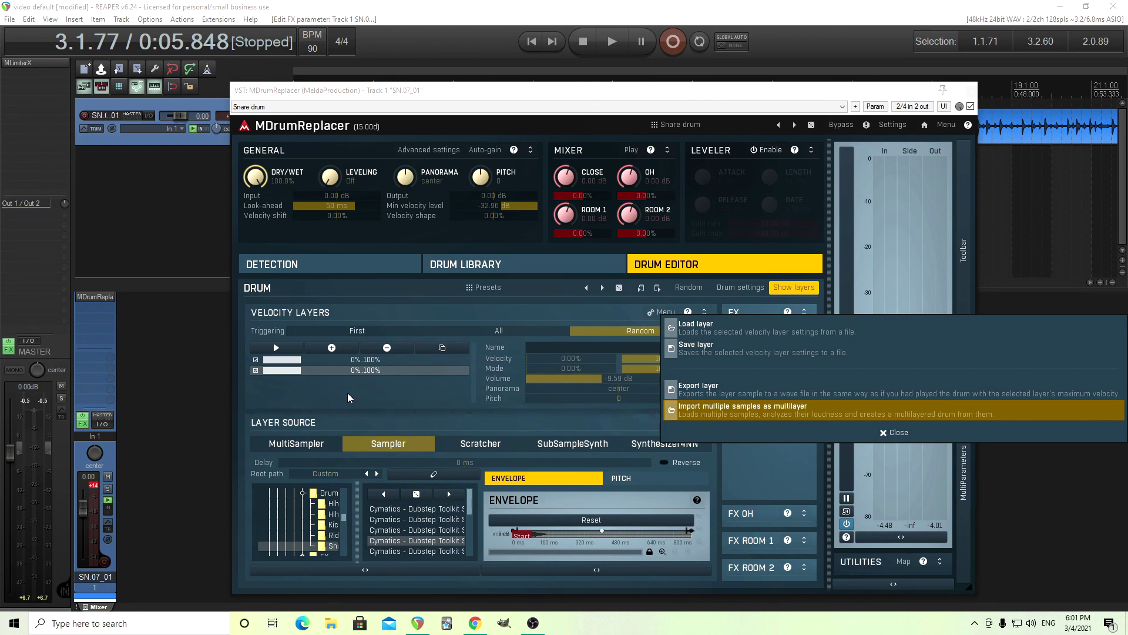
pyautogui.click(346, 393)
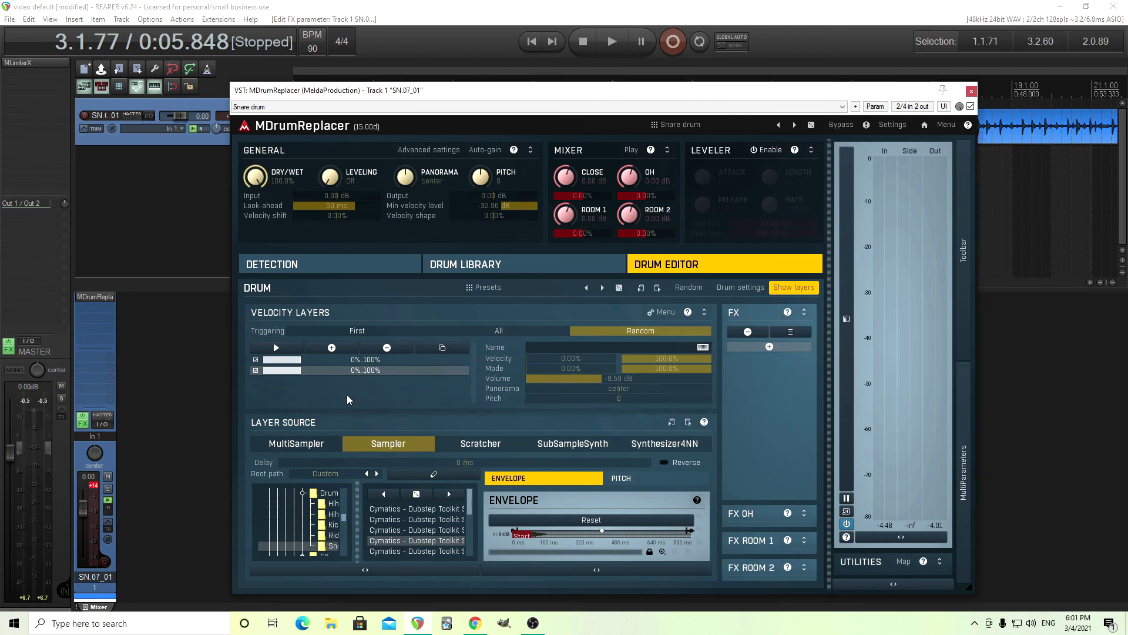